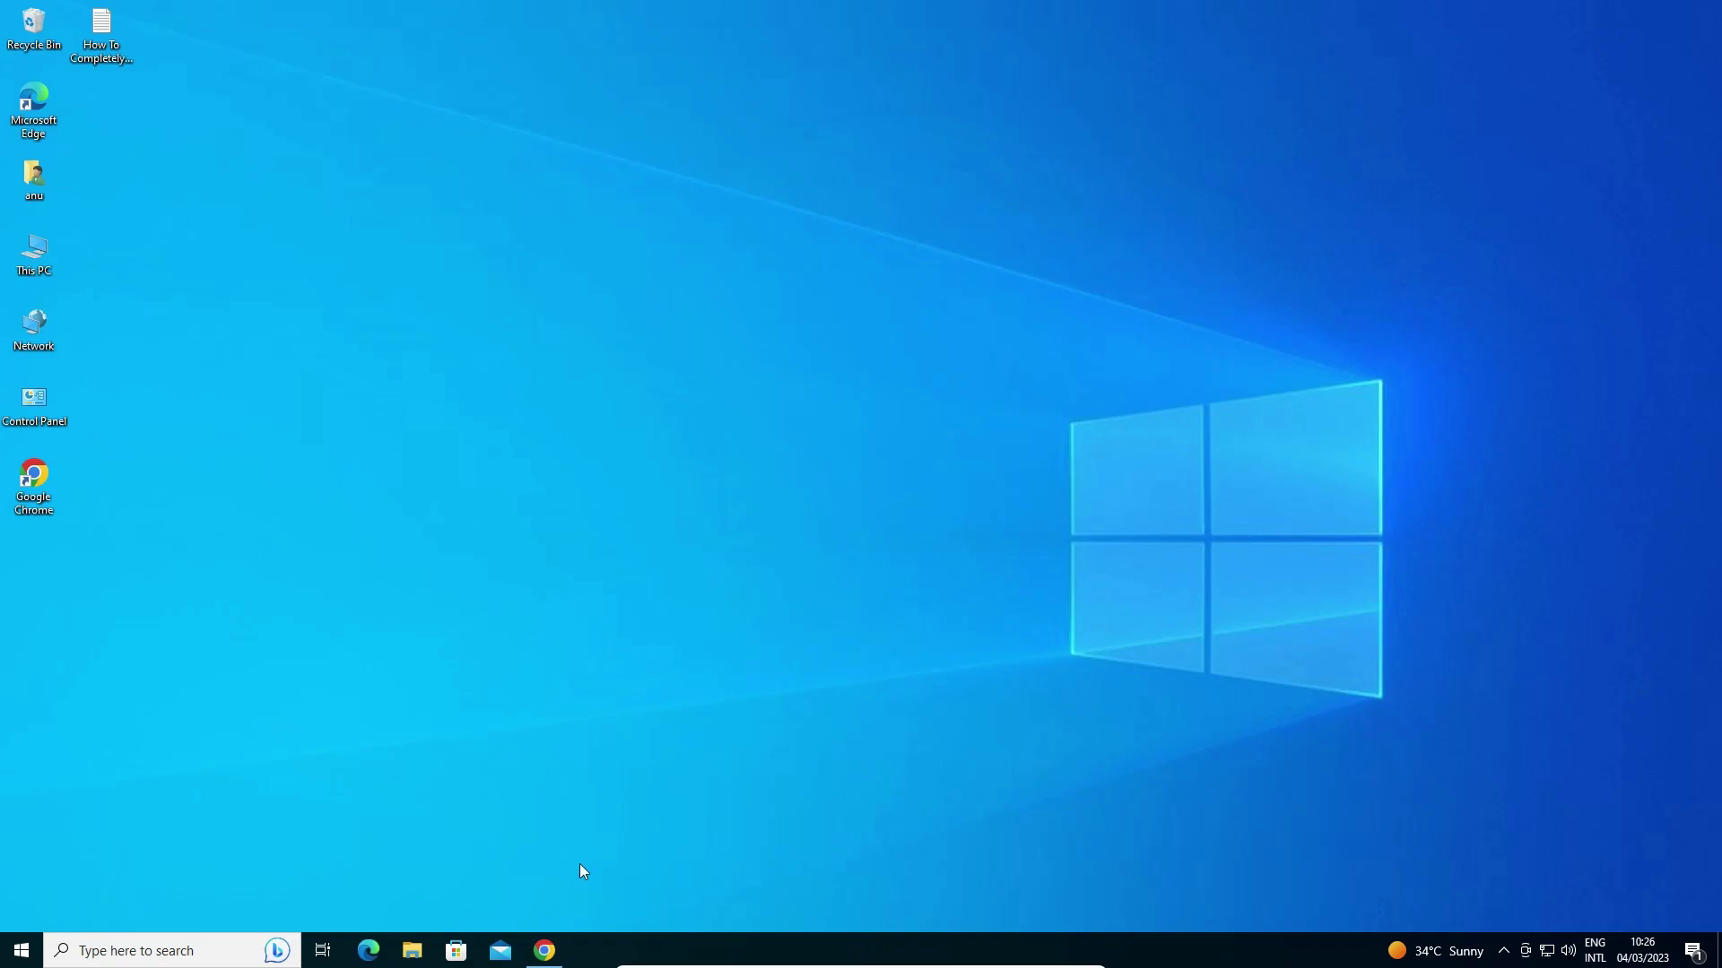
Re-run the HP Laser 103a driver search and open HP's Software and Driver Downloads result in a new tab.
click(549, 950)
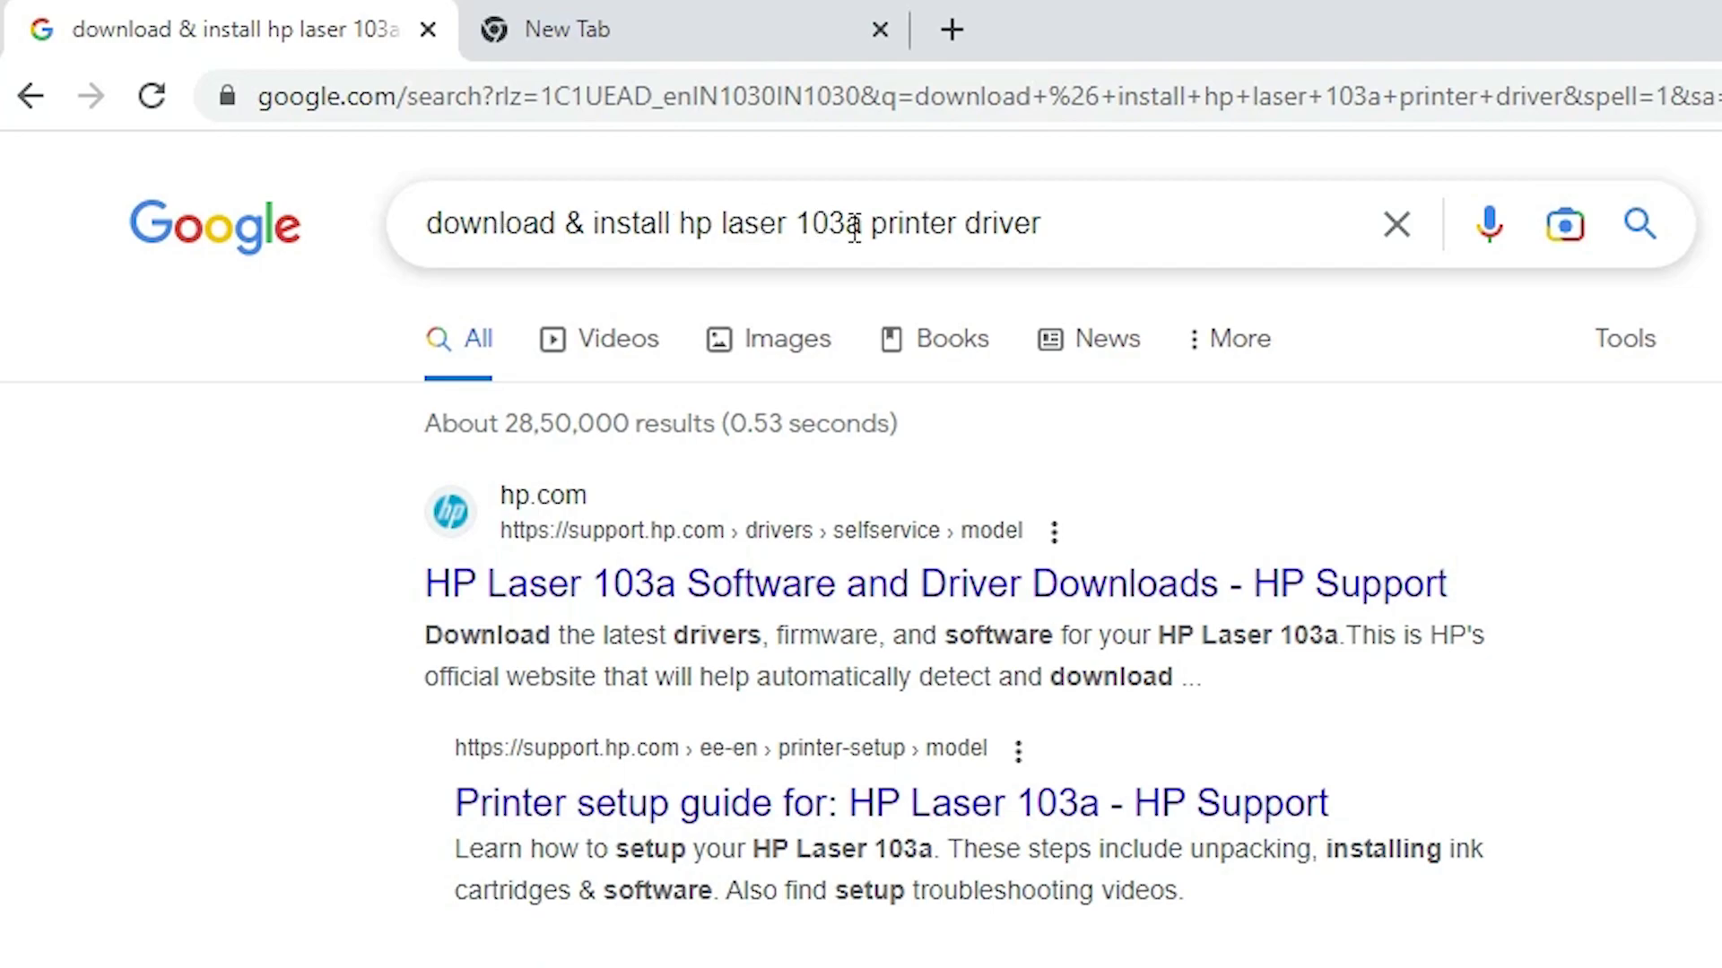
triple_click(995, 229)
key(Return)
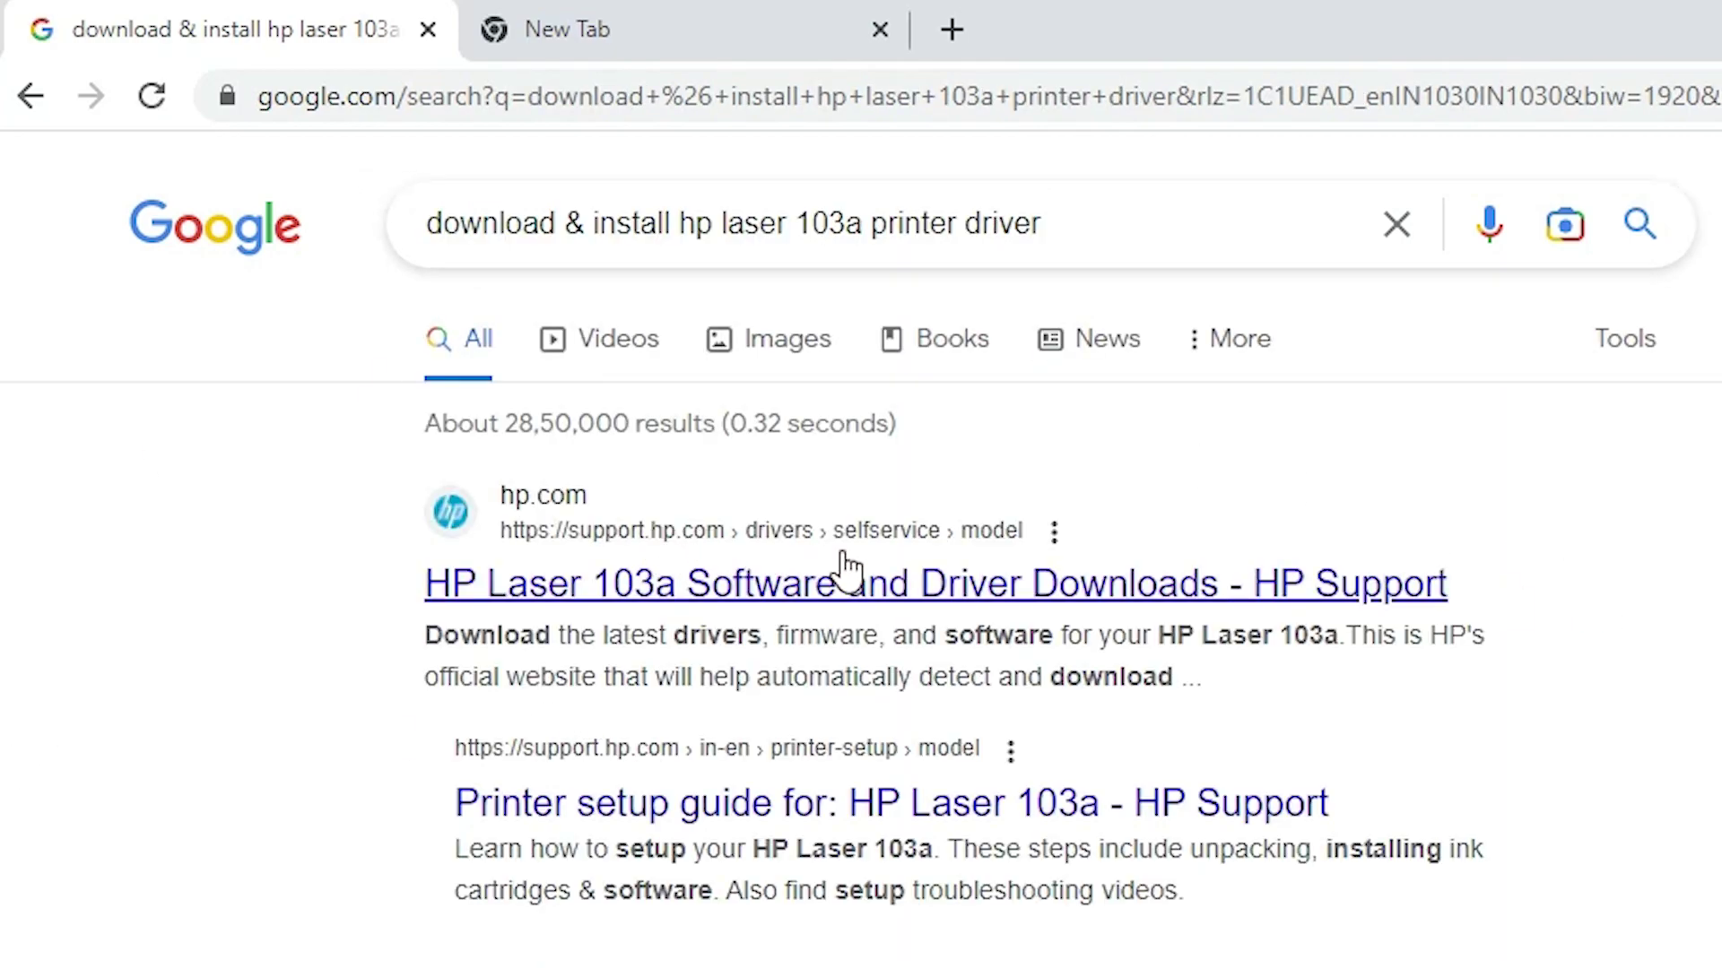
right_click(640, 596)
click(757, 604)
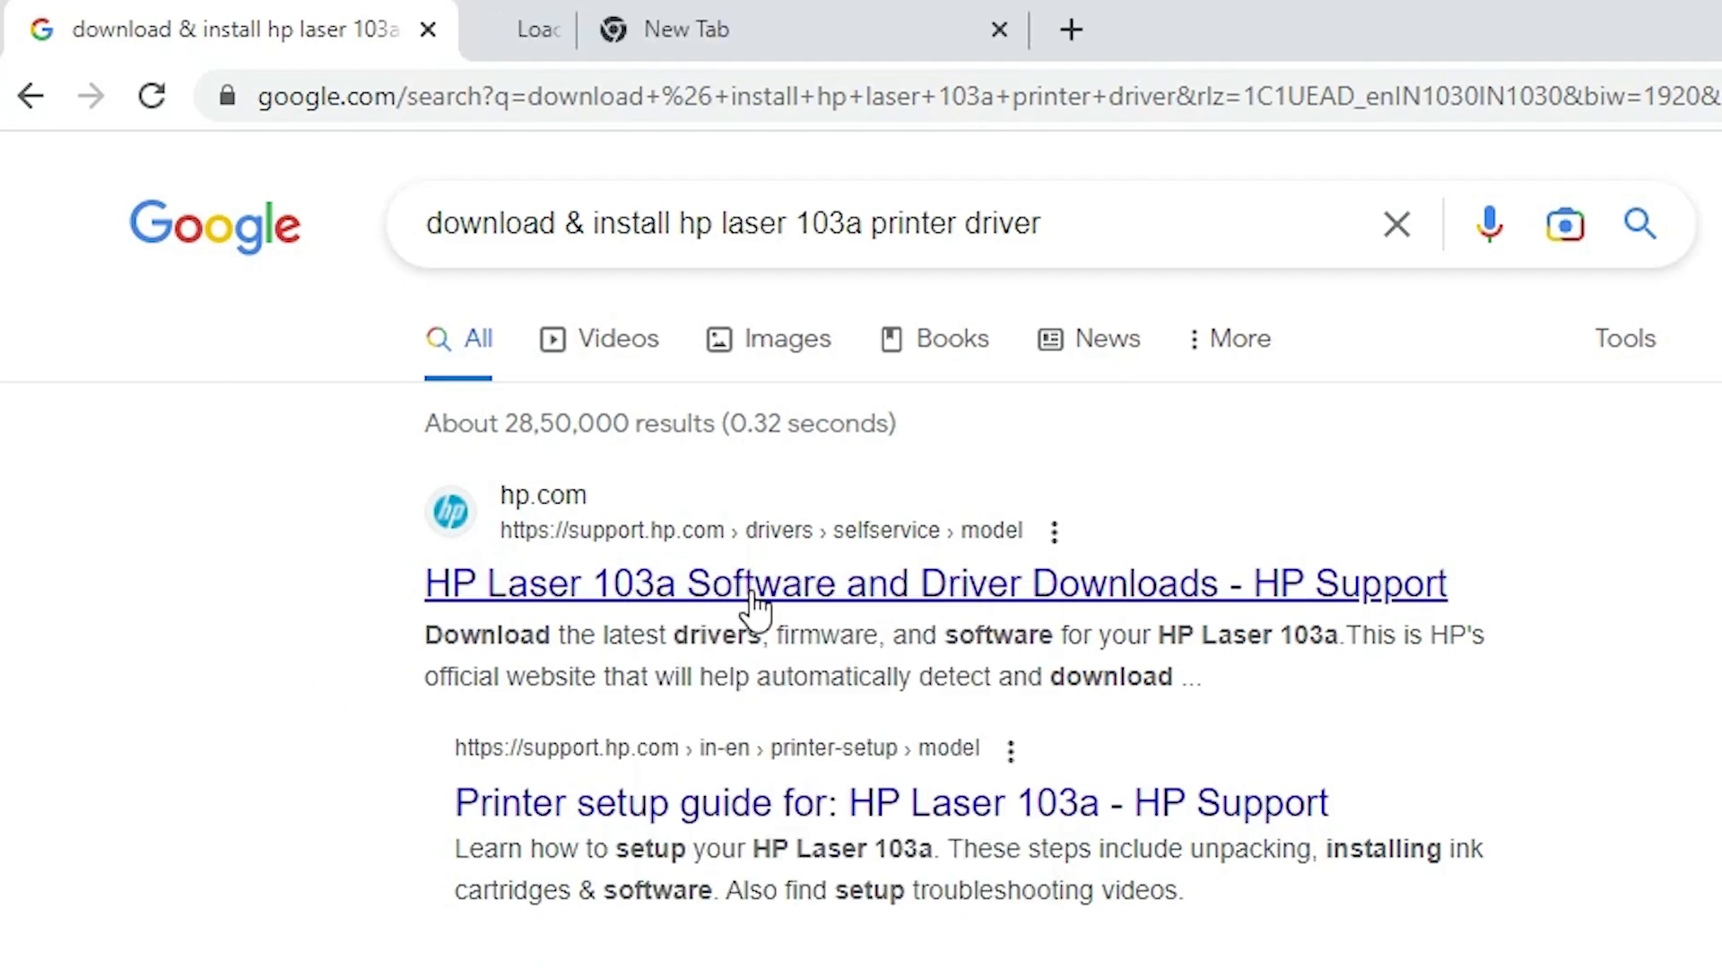
Download the HP Laser 100 Full Solution Software and Drivers 1.19 package and view Chrome's downloads list.
click(674, 20)
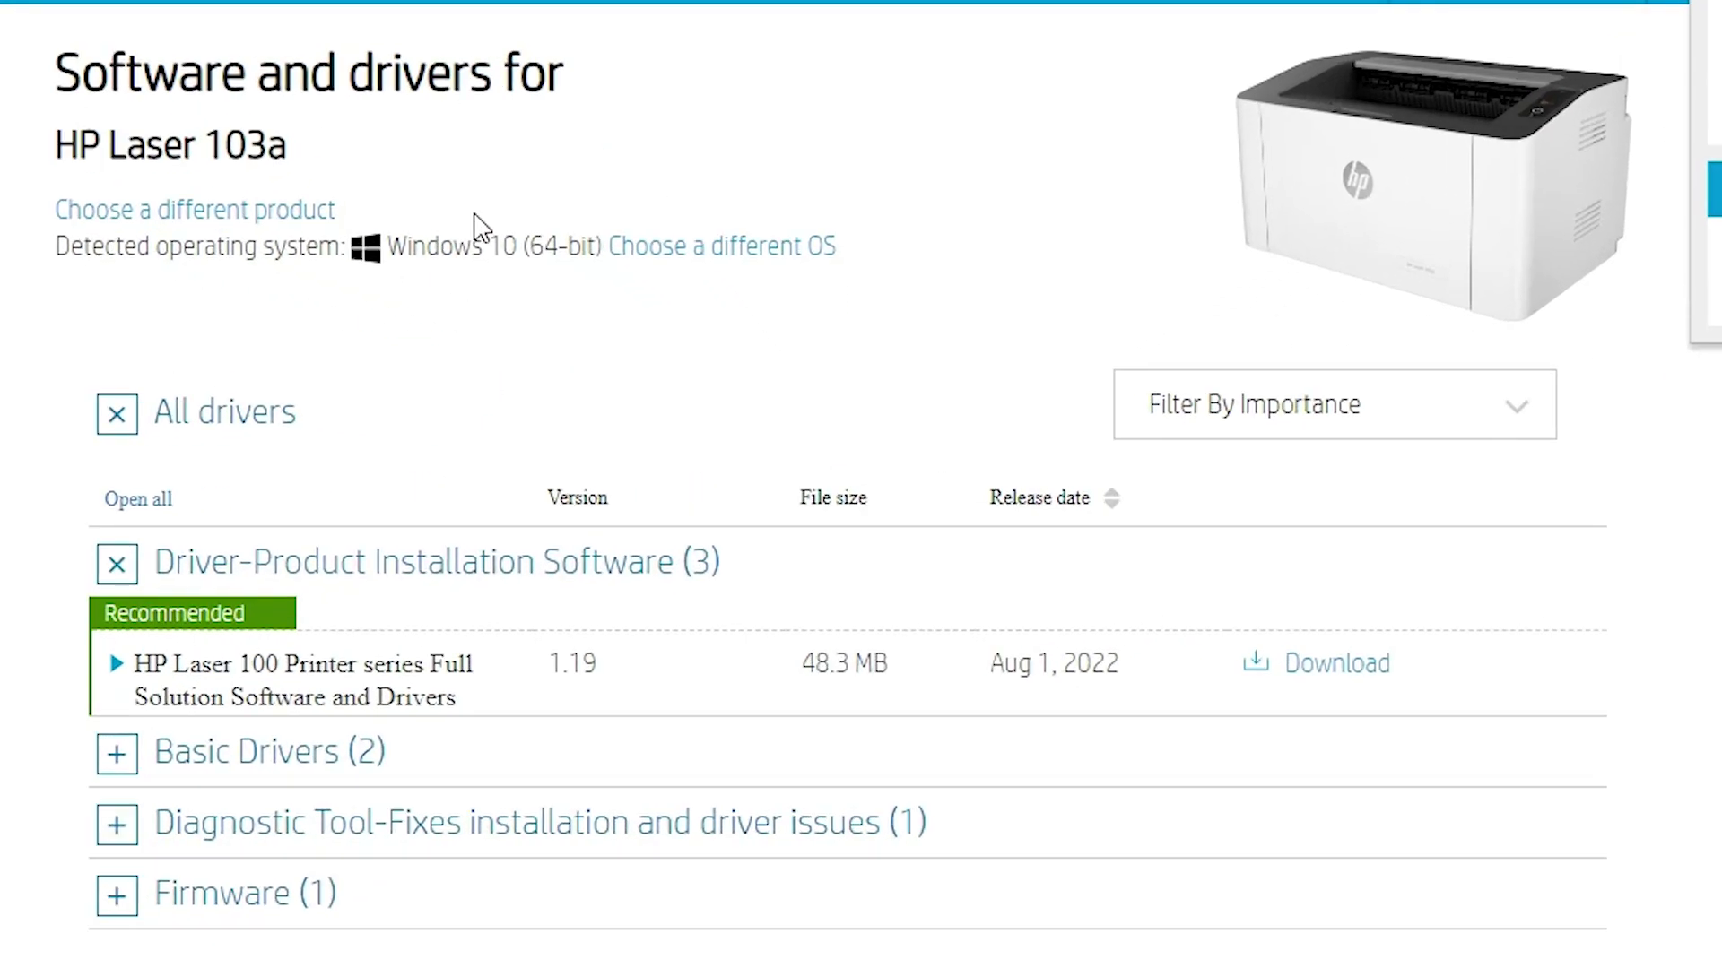
scroll(654, 250, up, 1)
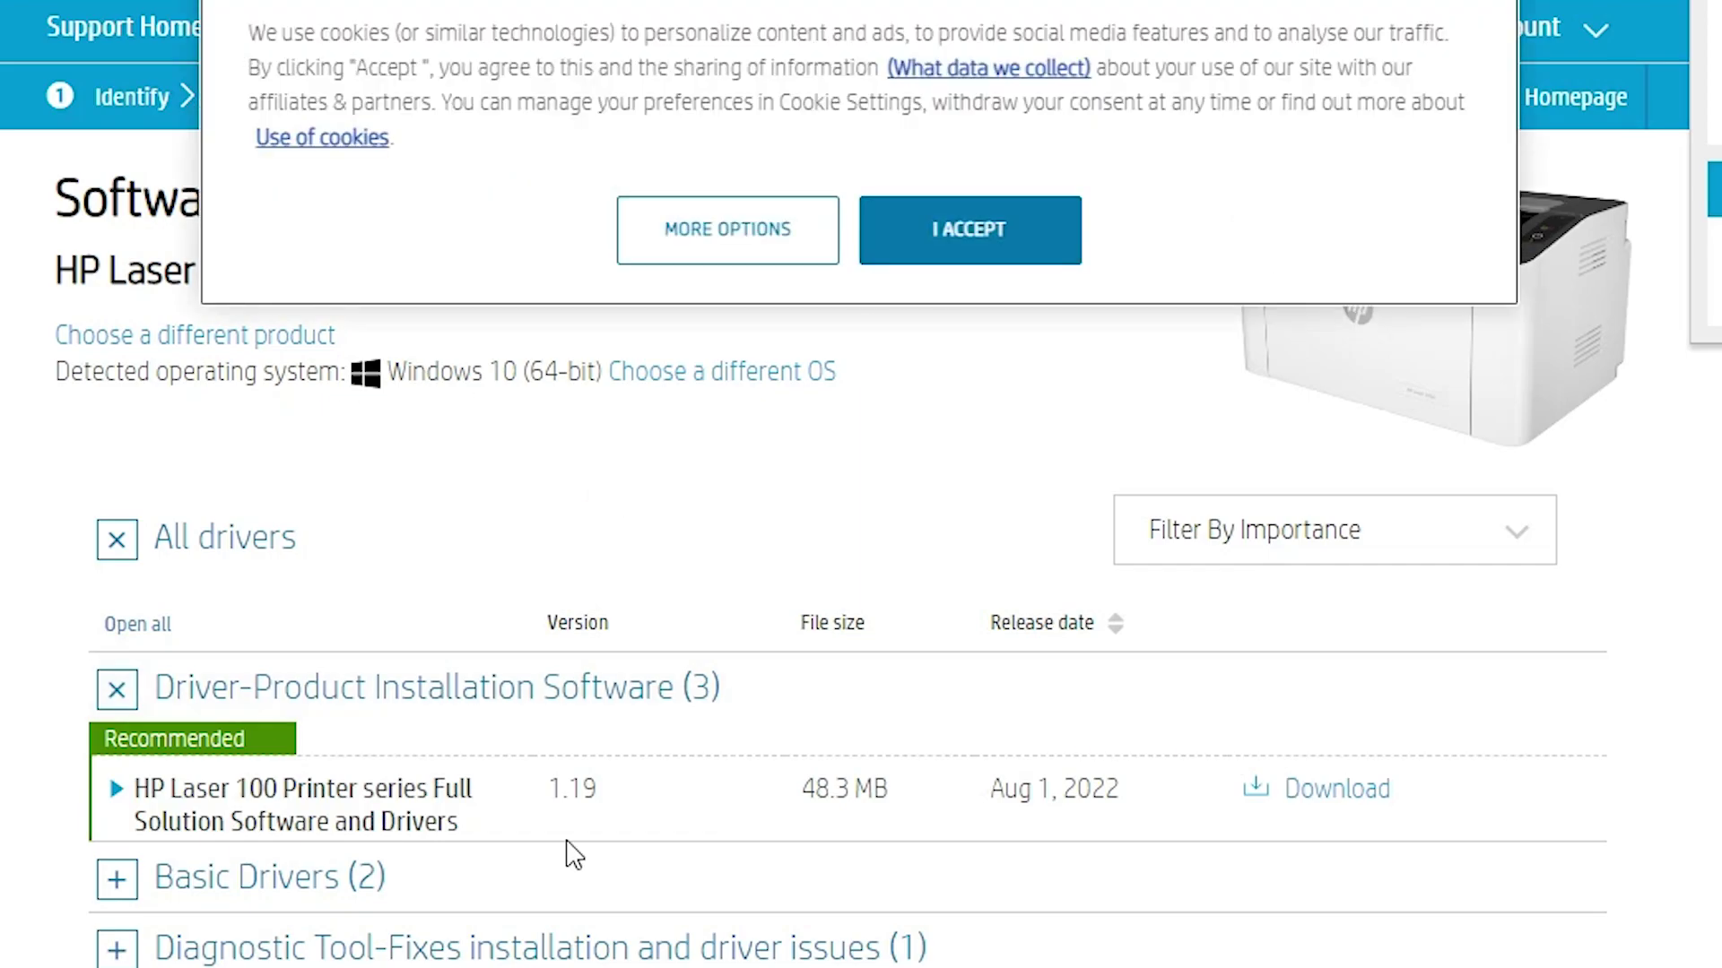
scroll(165, 538, down, 3)
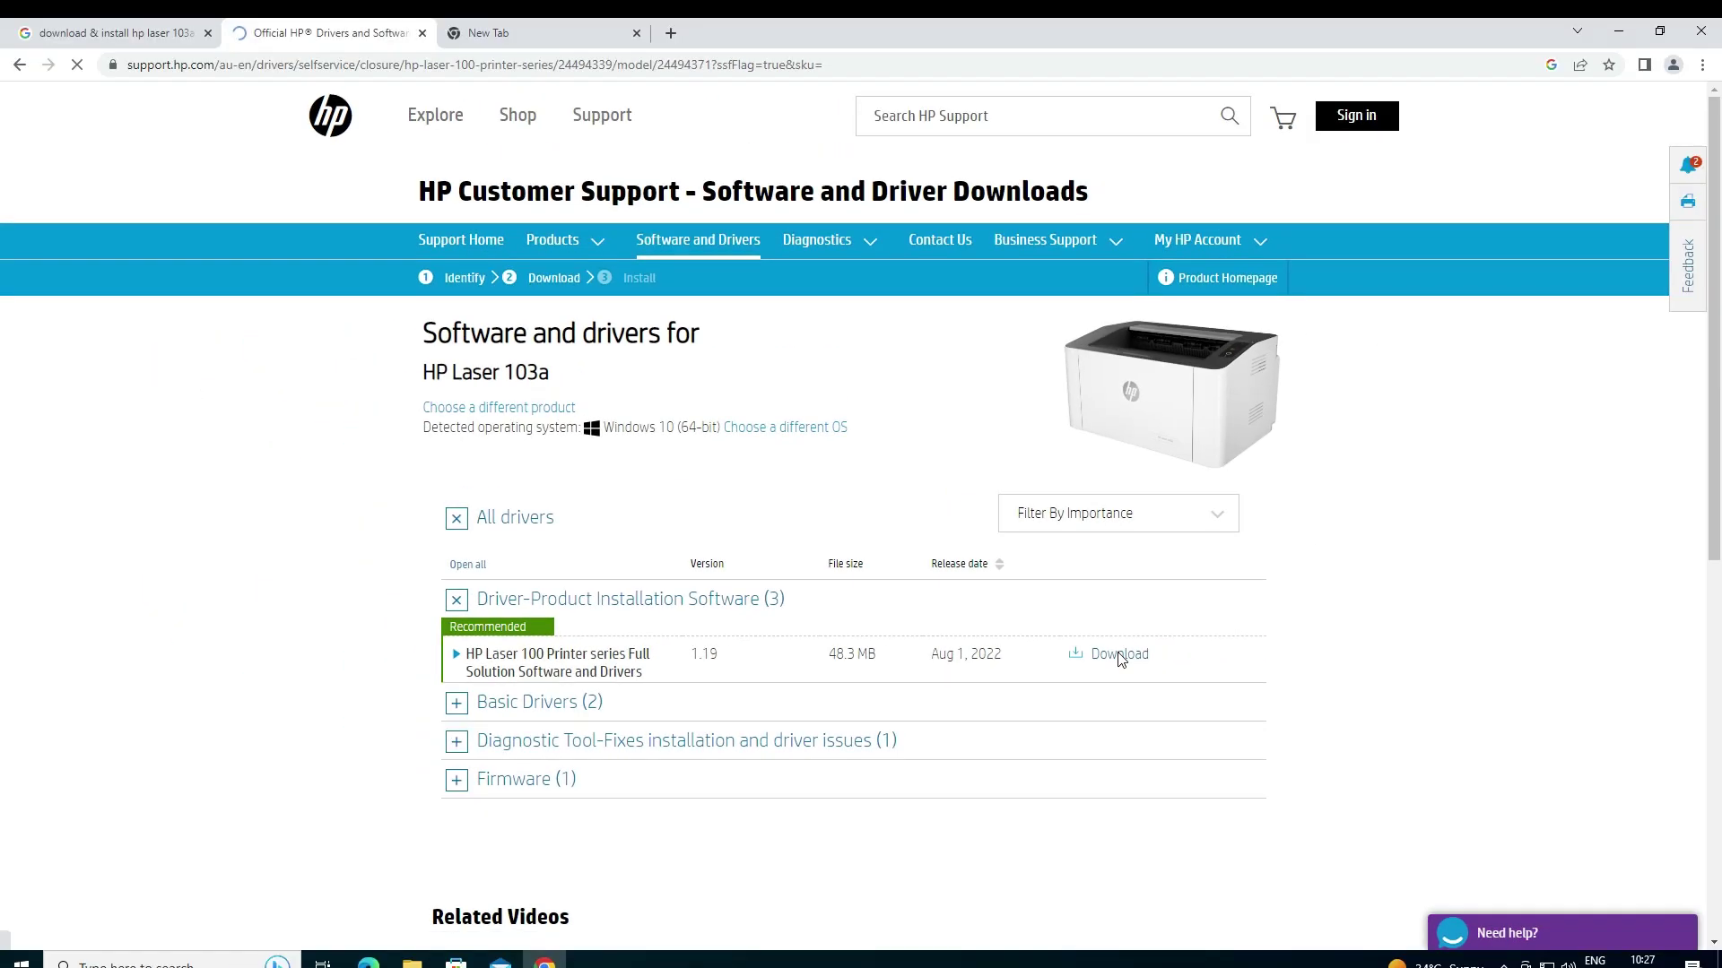
click(1338, 490)
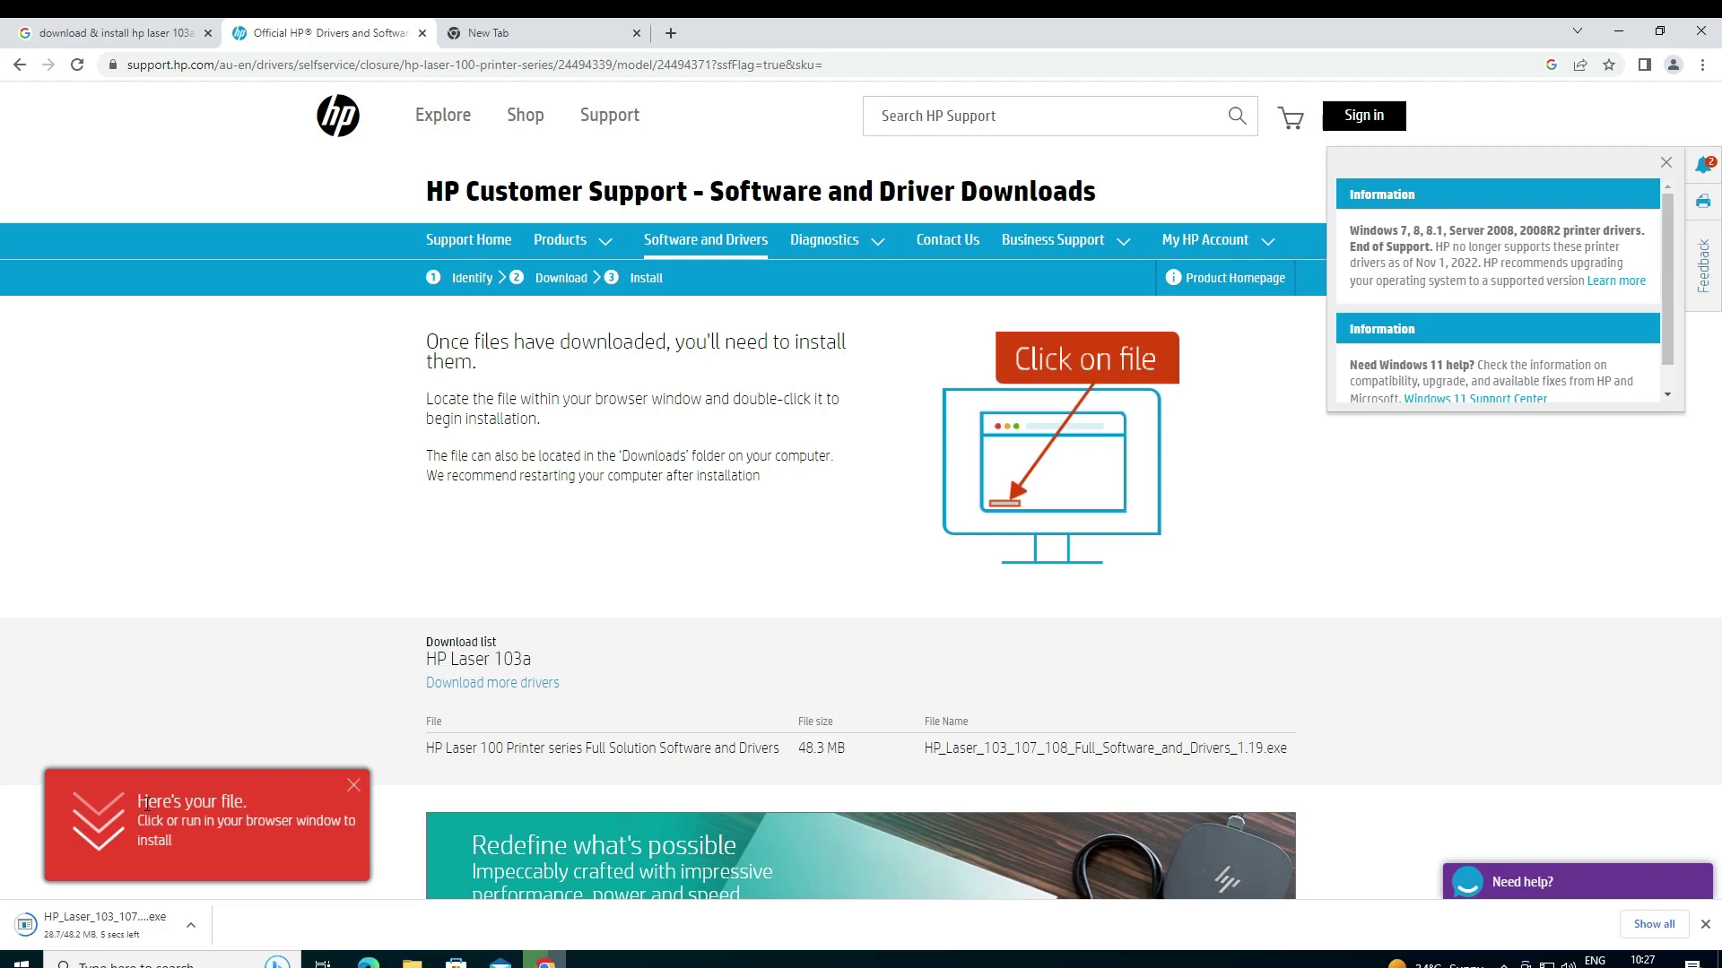
key(ctrl+j)
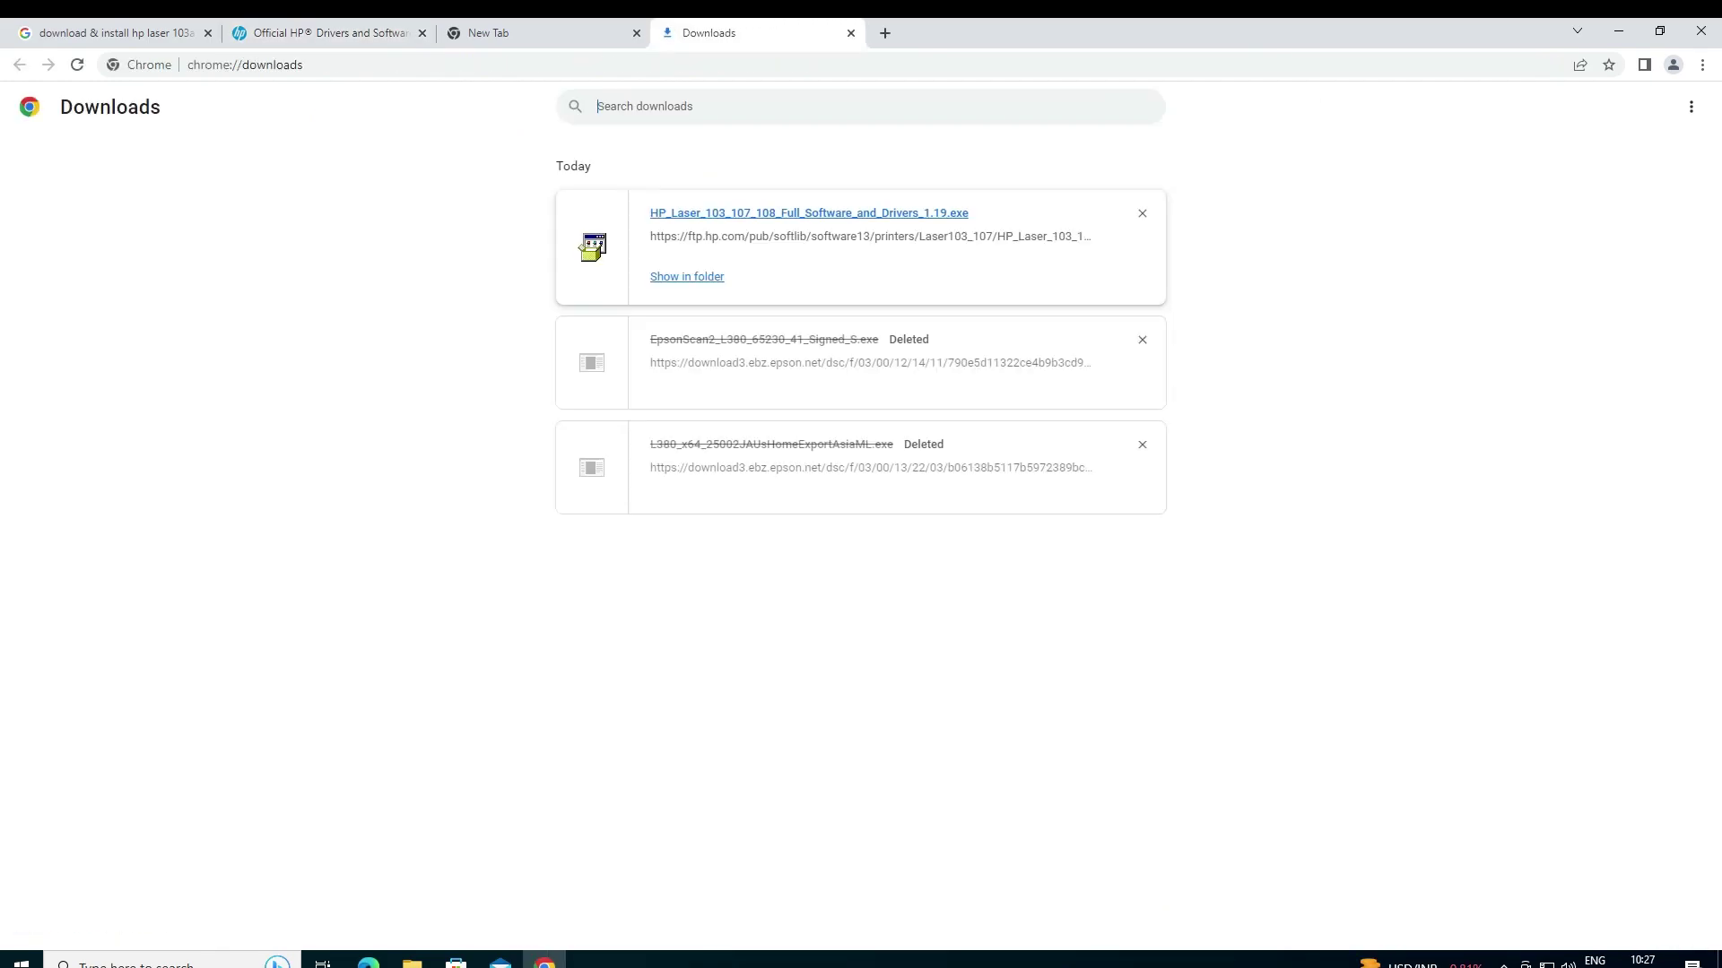
Move HP_Laser_103_107_108_Full_Software_and_Drivers_1.19.exe from Downloads onto the desktop and close Explorer.
click(705, 278)
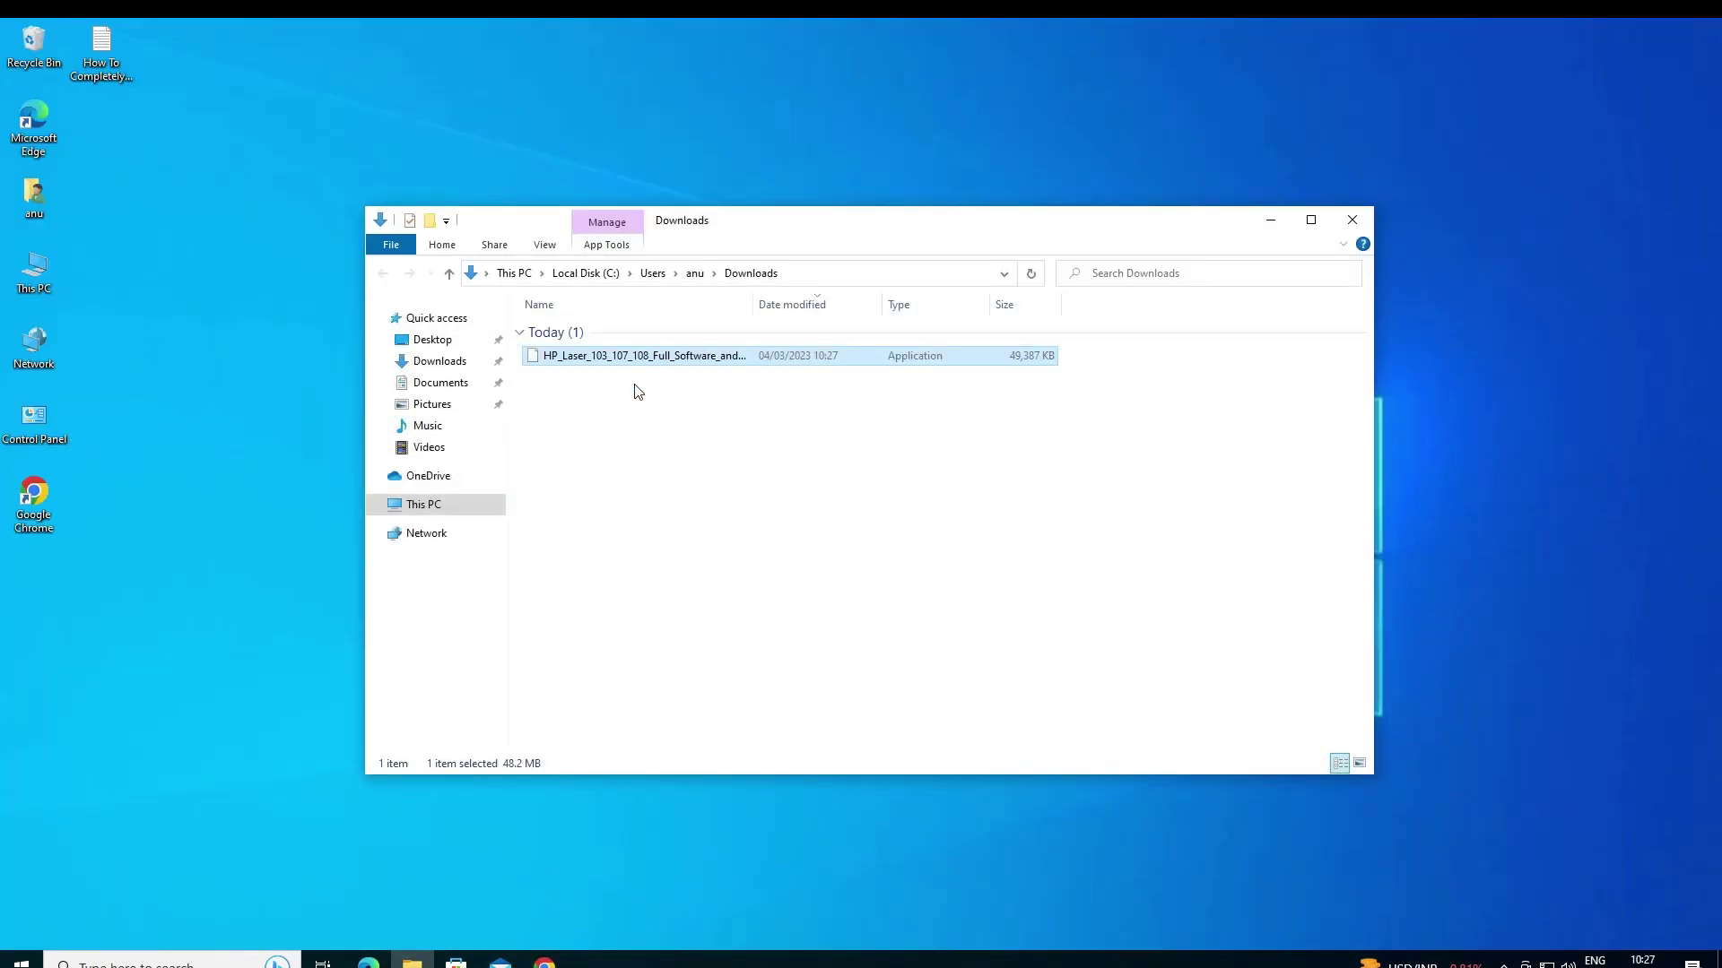
drag(638, 356, 61, 664)
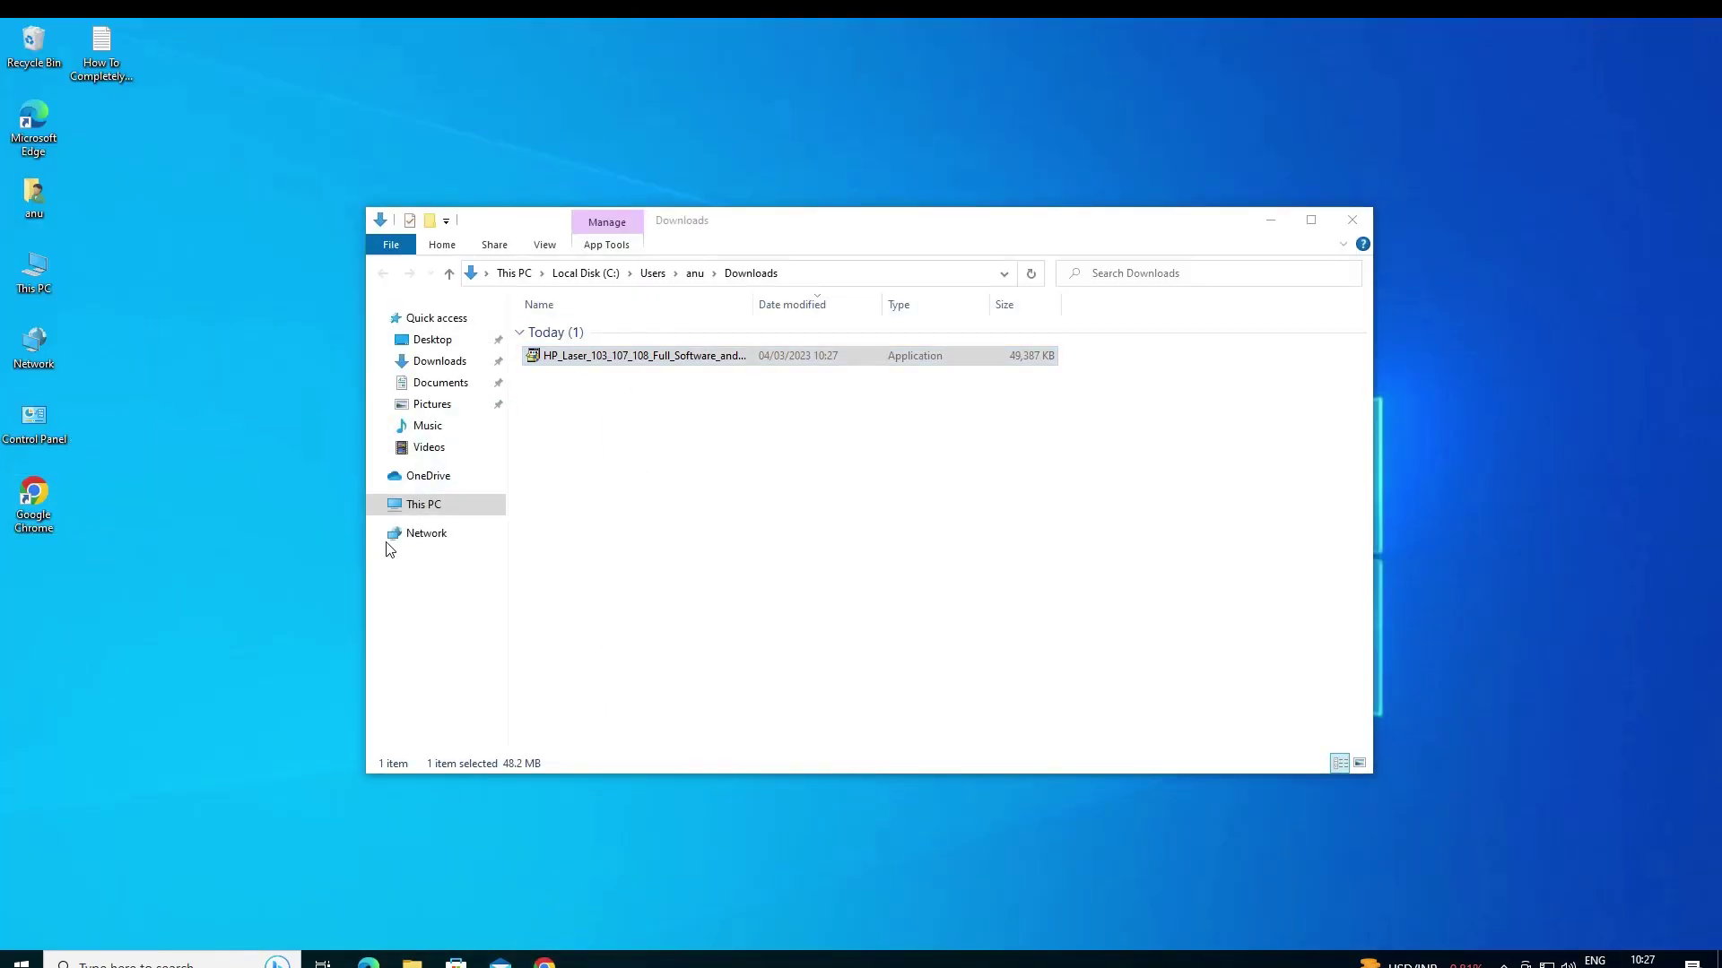
click(1349, 220)
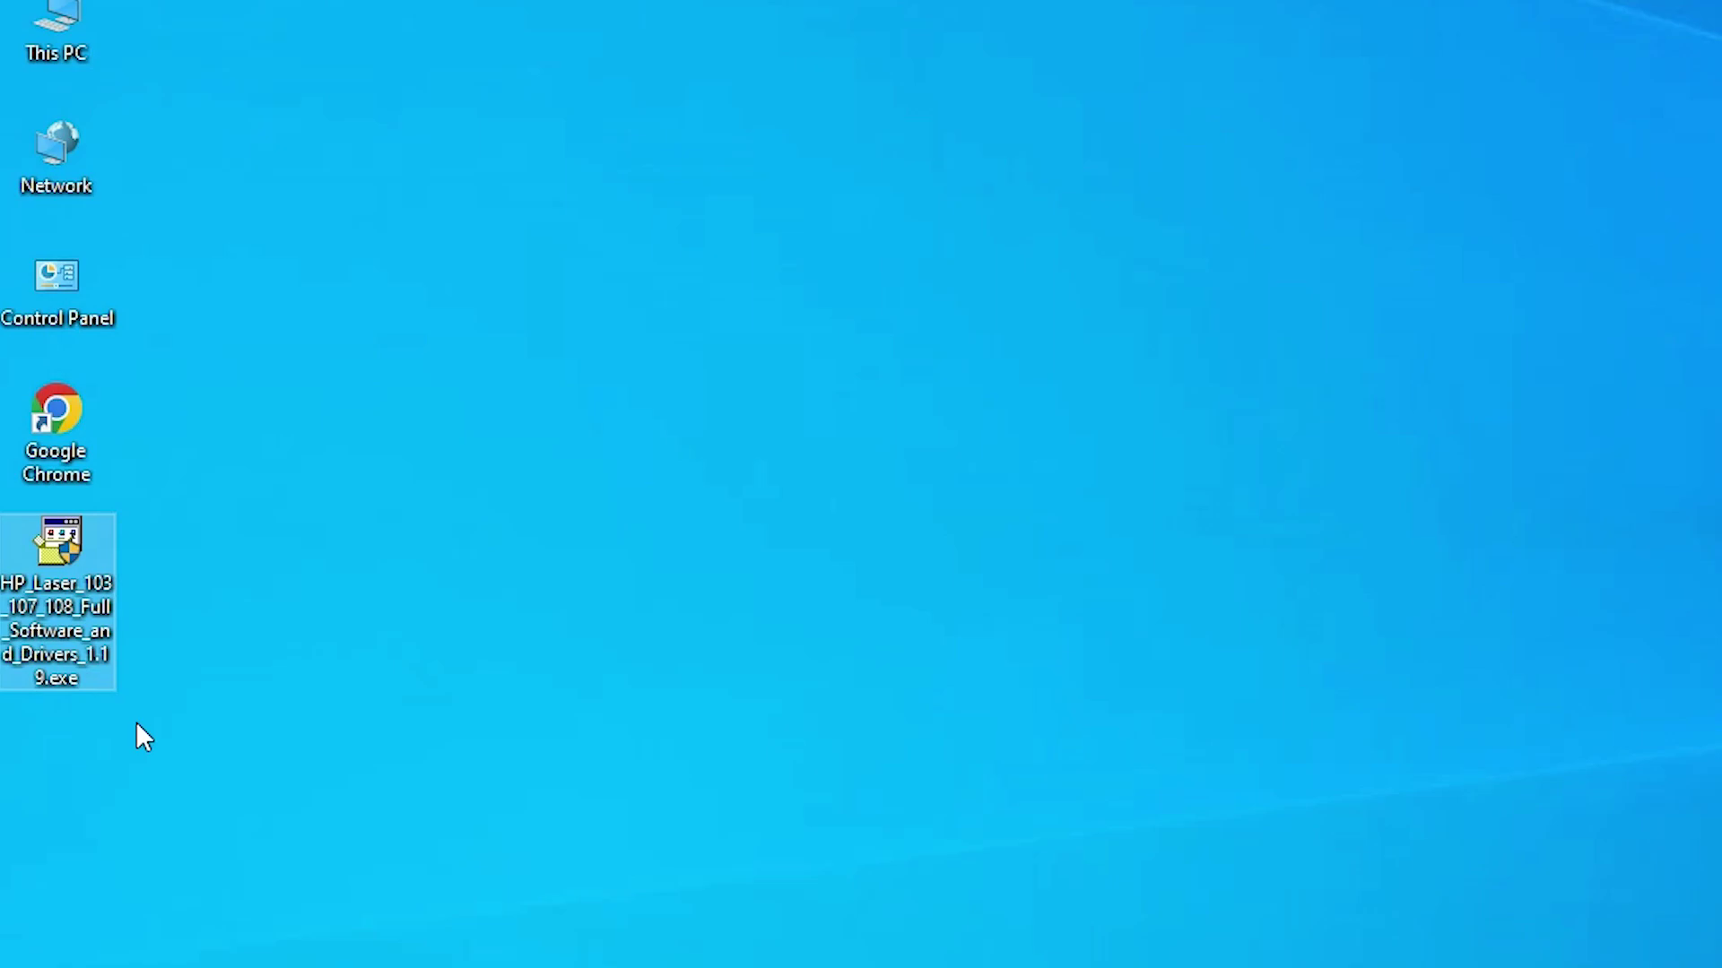
Extract the HP installer with WinRAR into the HP_Laser_103_107_108_Full_Software_and_Drivers_1.19 desktop folder.
right_click(81, 552)
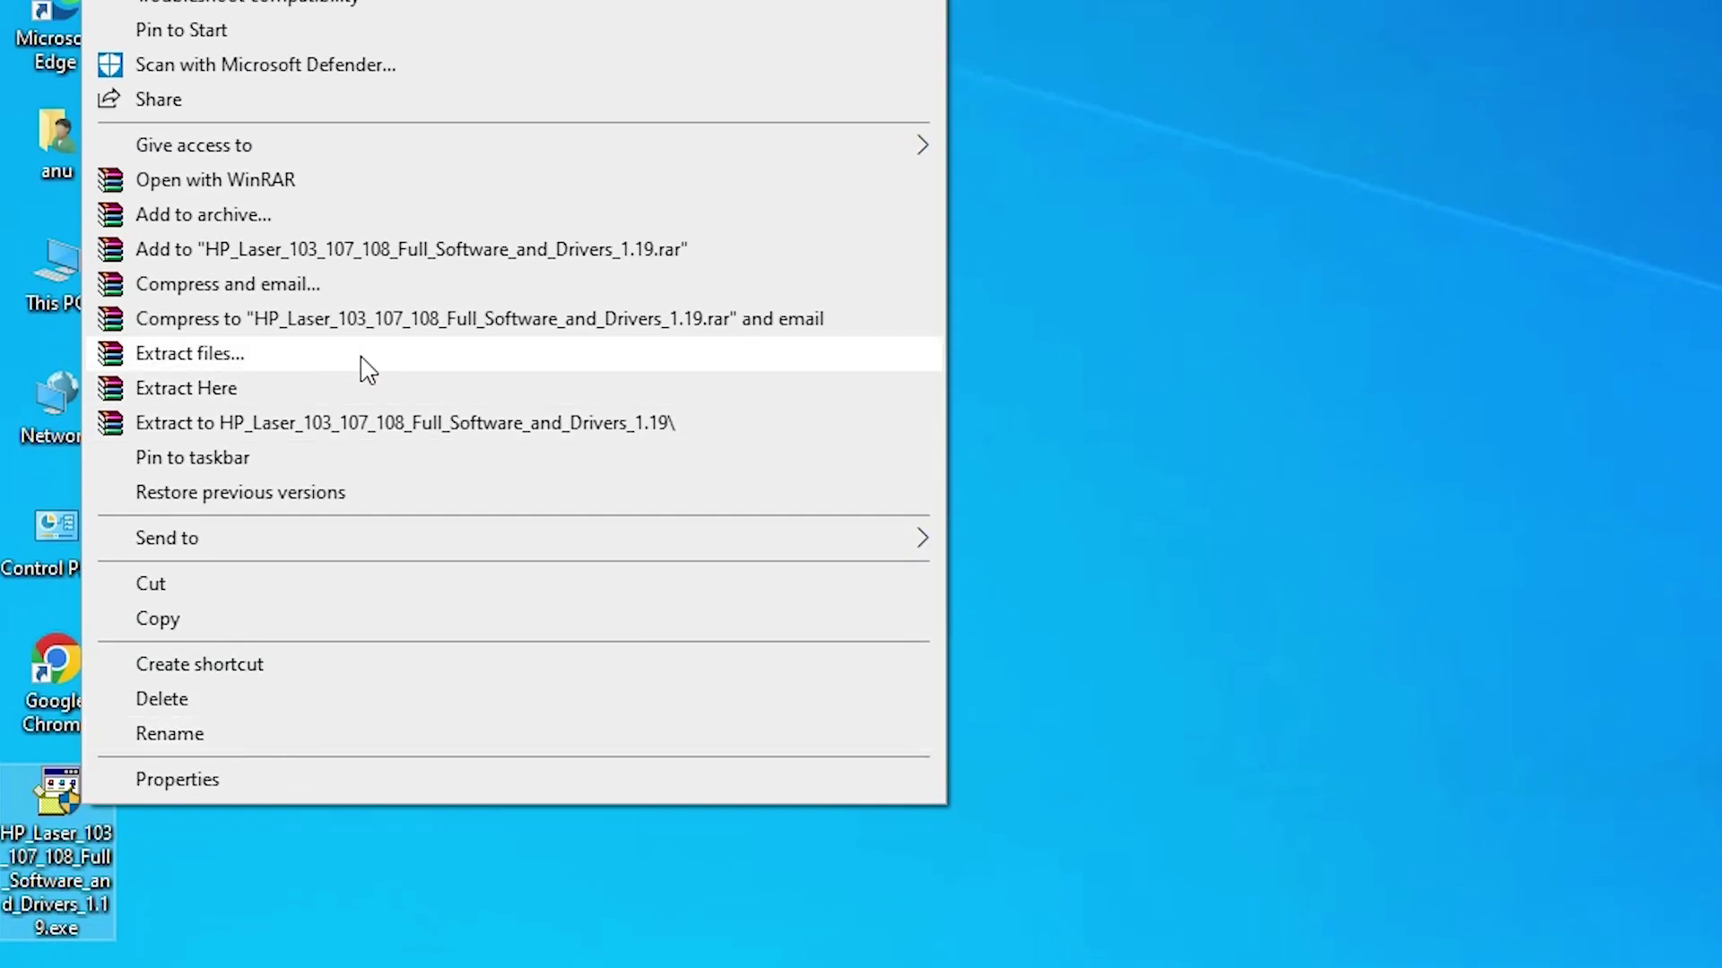
click(318, 105)
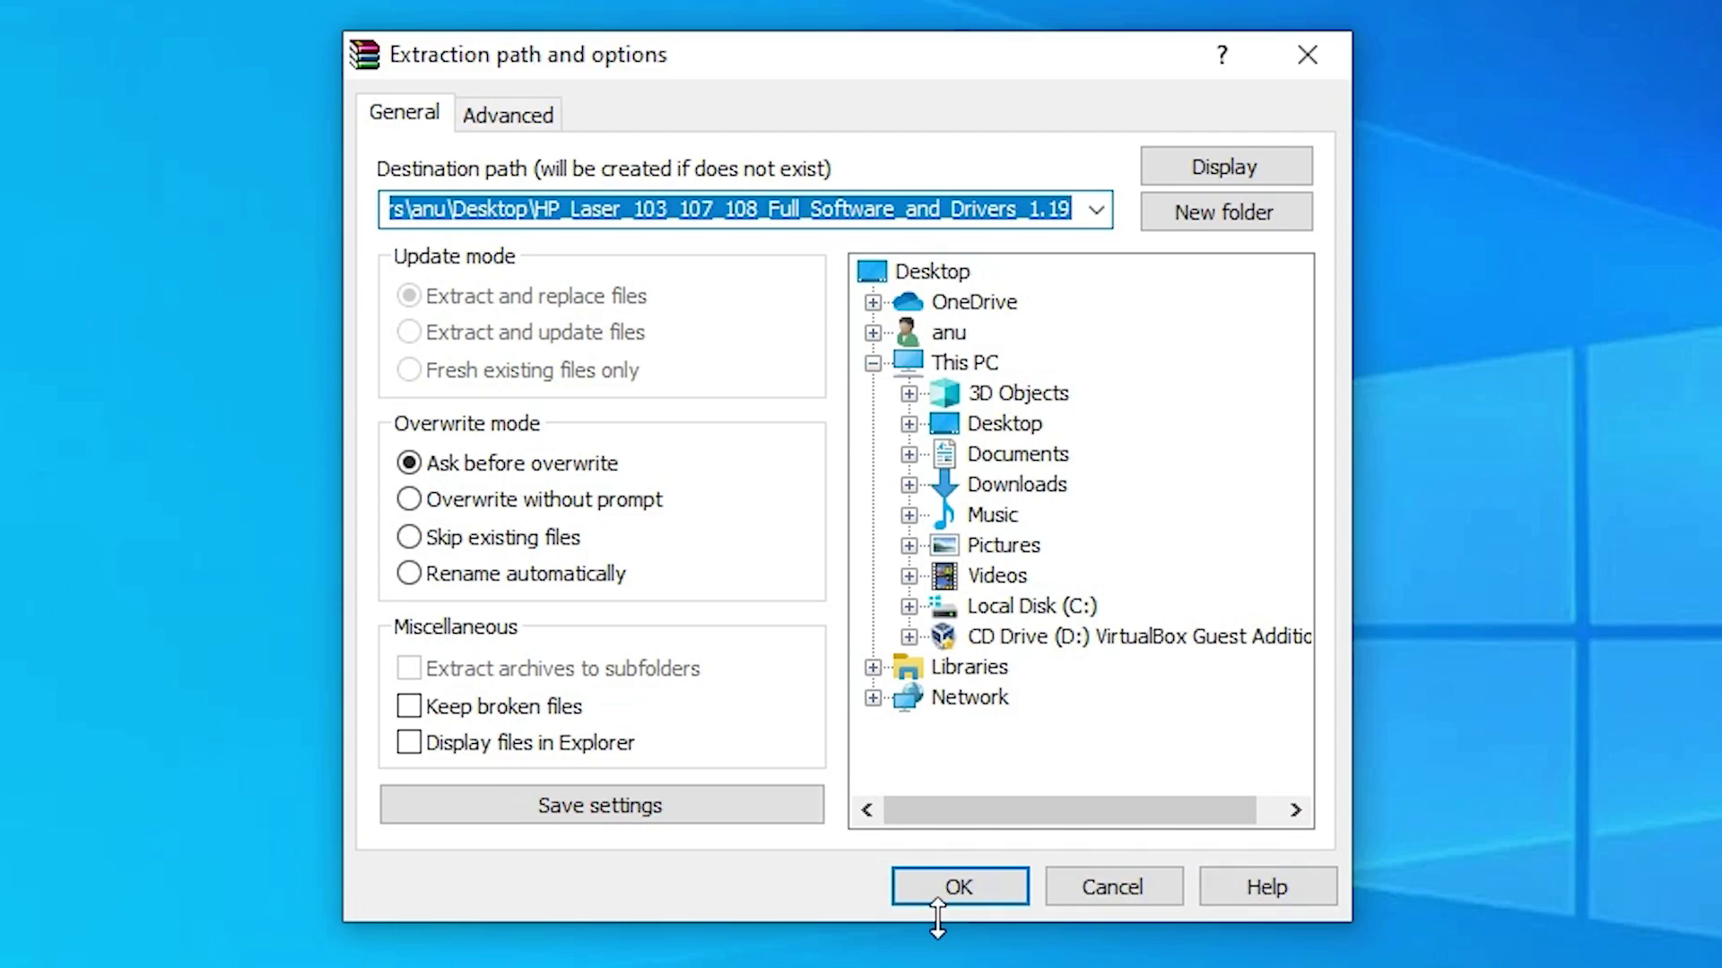
click(957, 888)
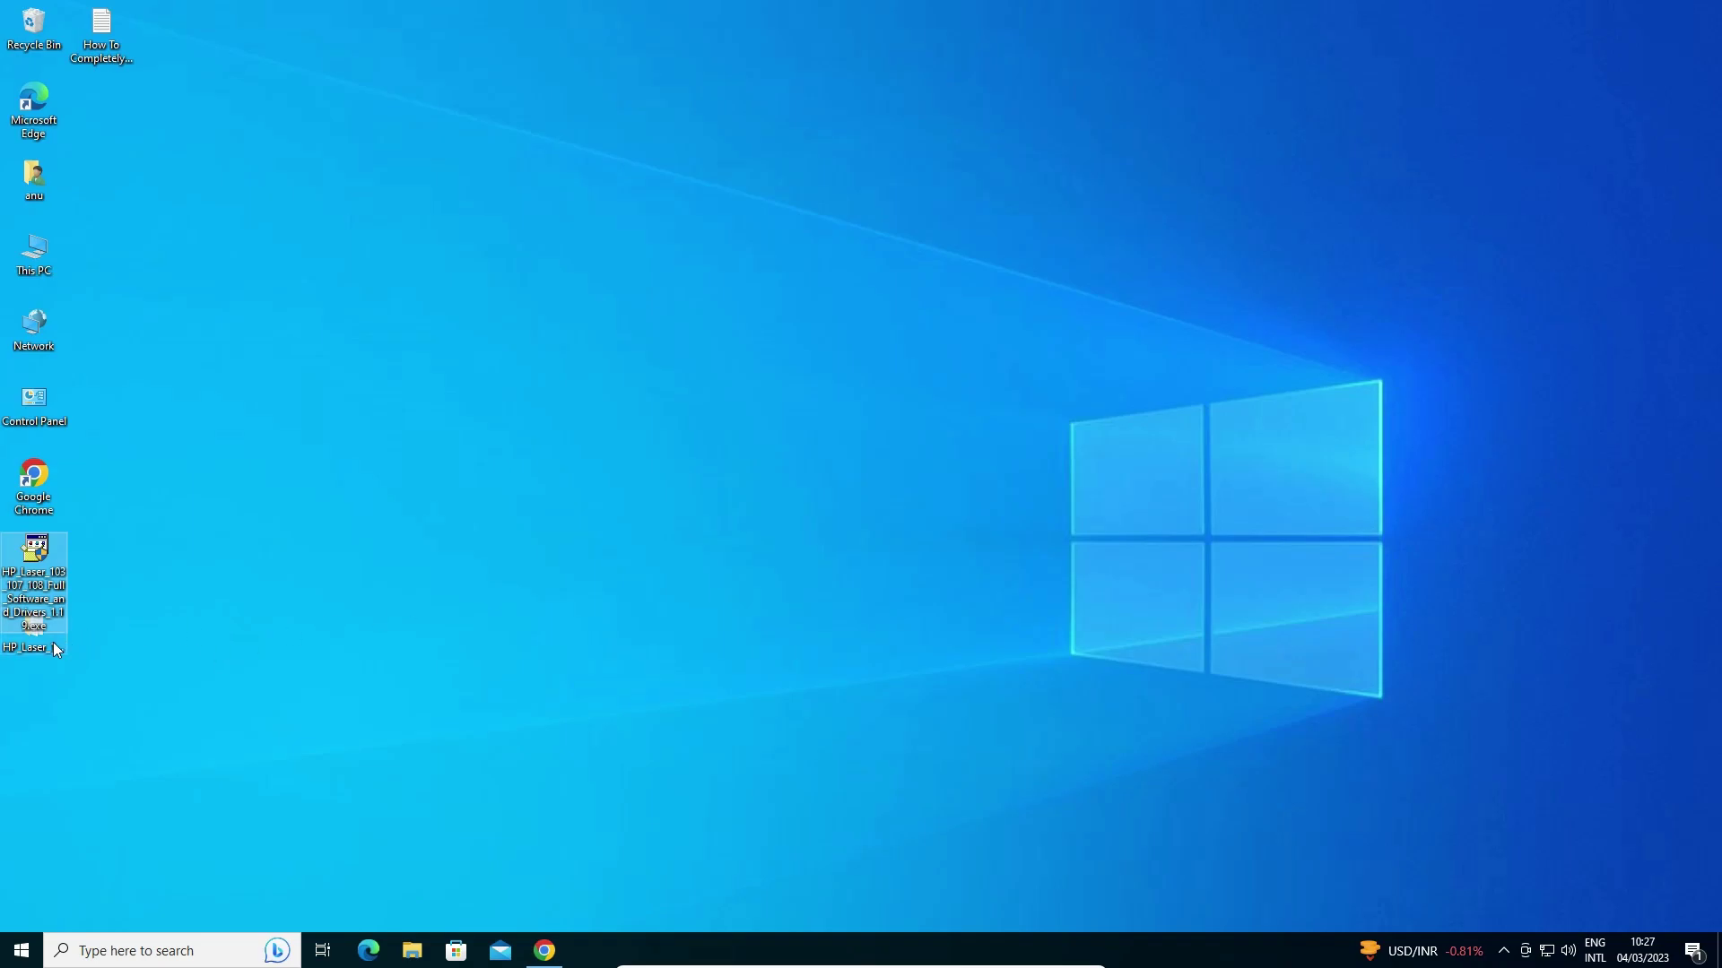
click(20, 685)
double_click(21, 661)
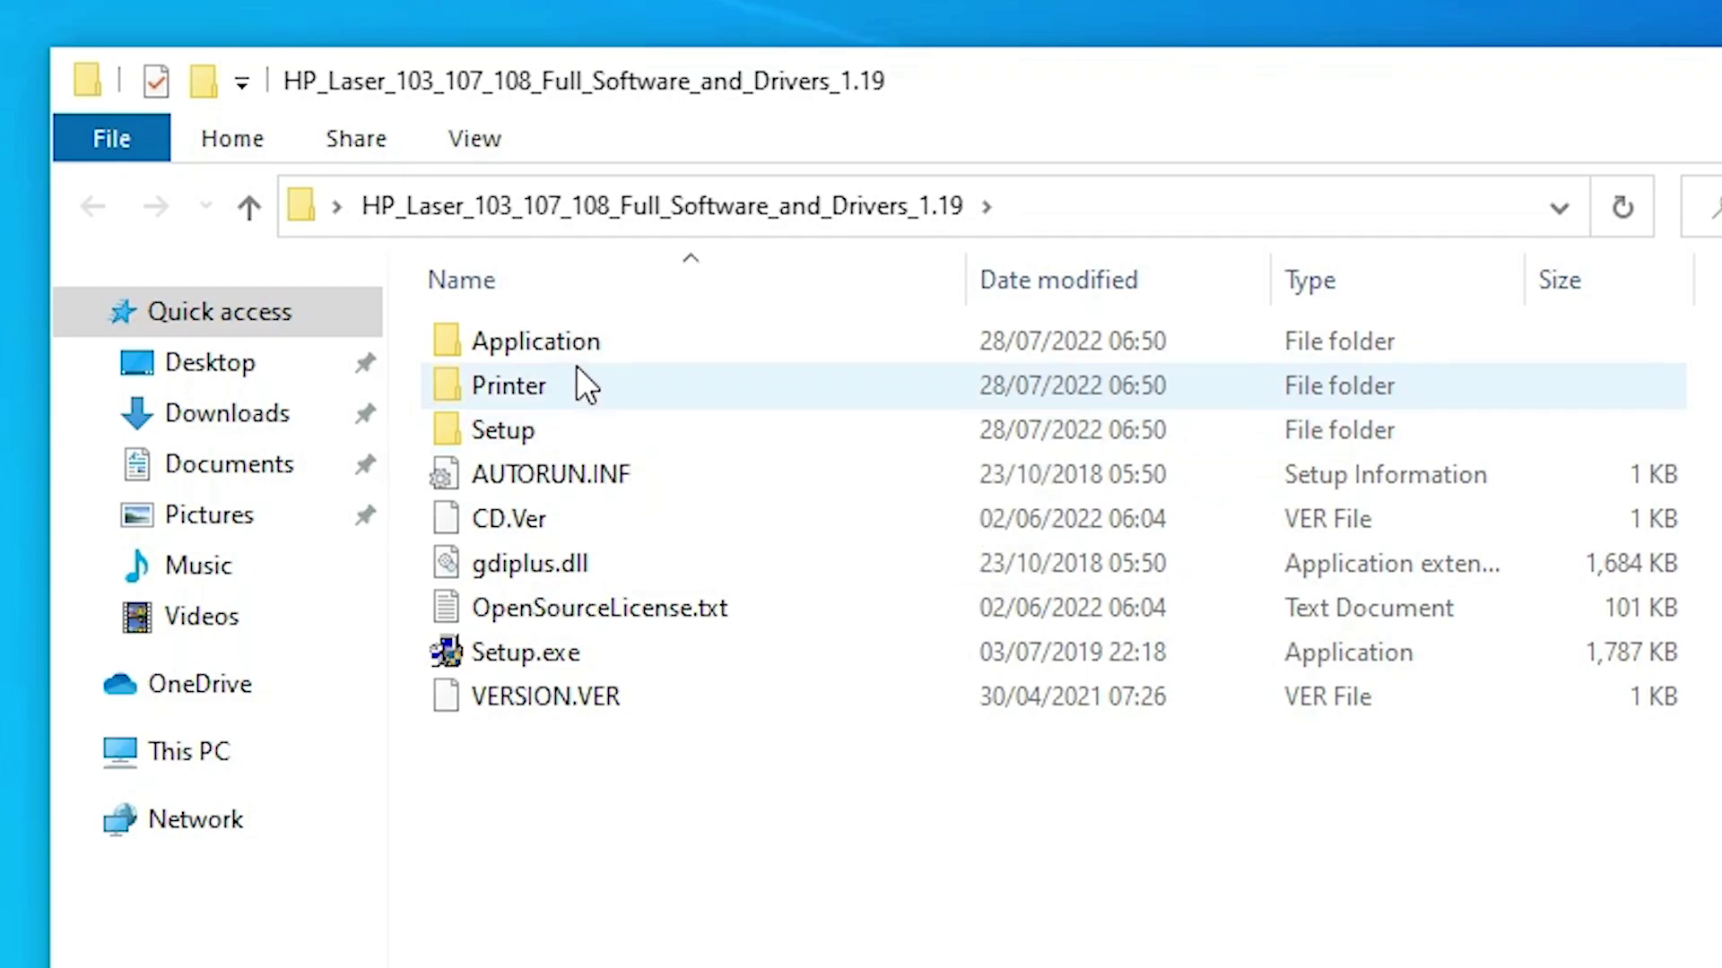
double_click(611, 384)
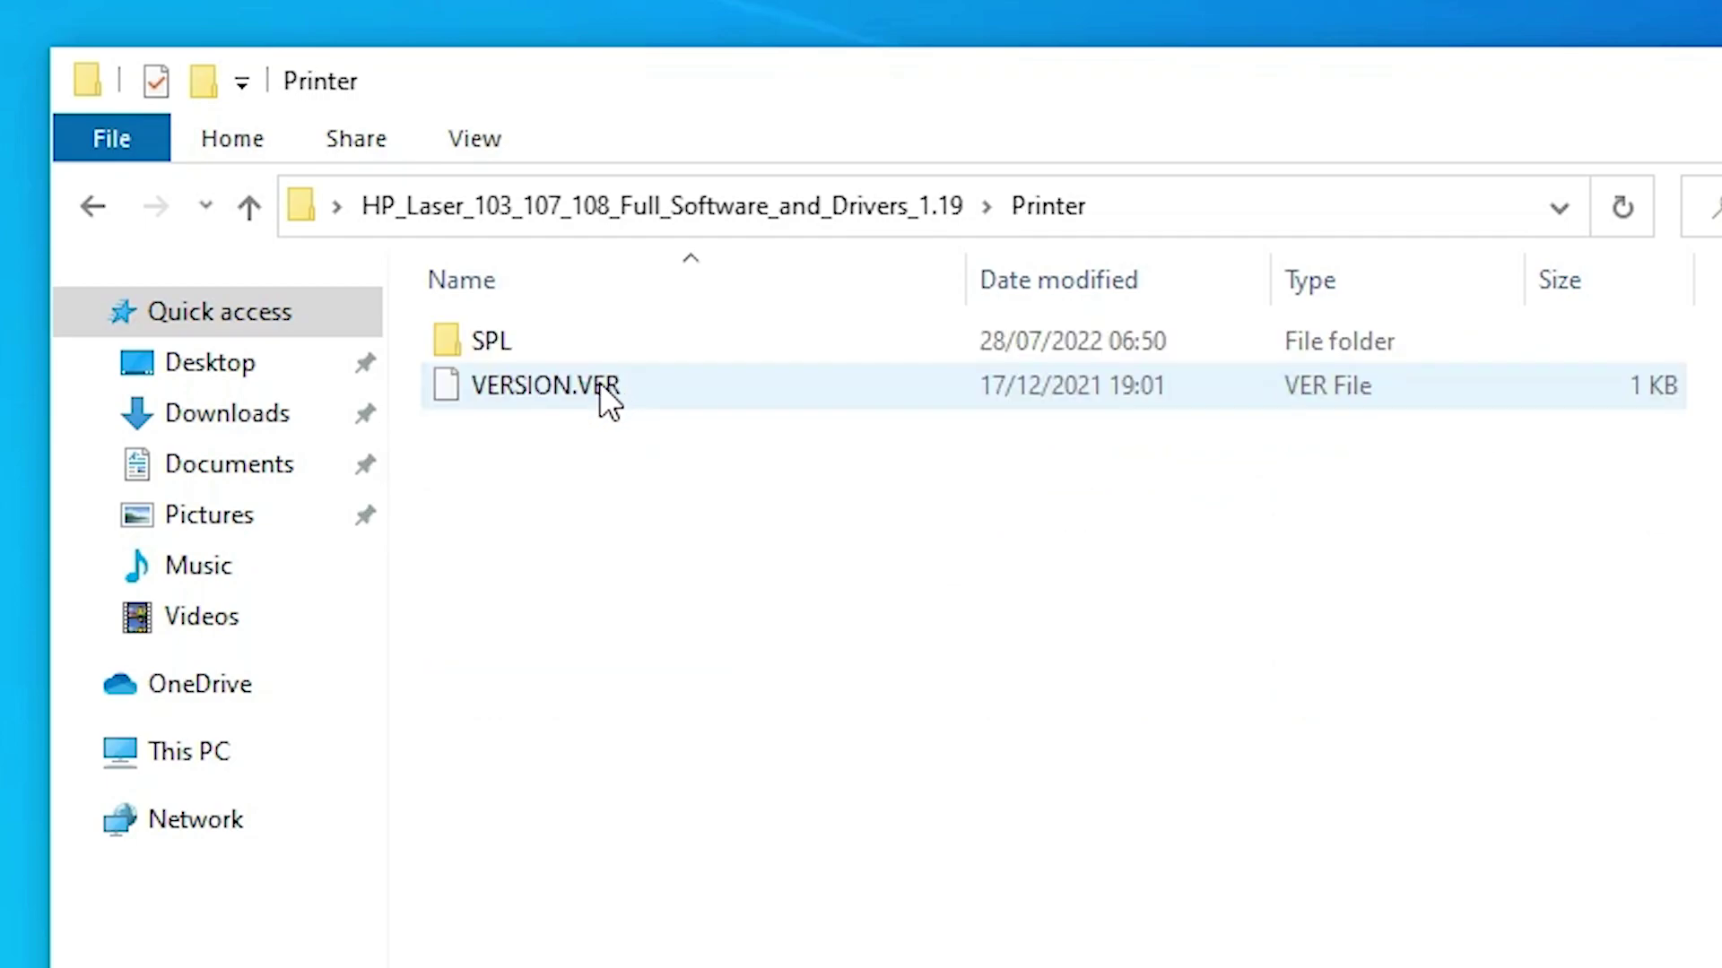
double_click(507, 343)
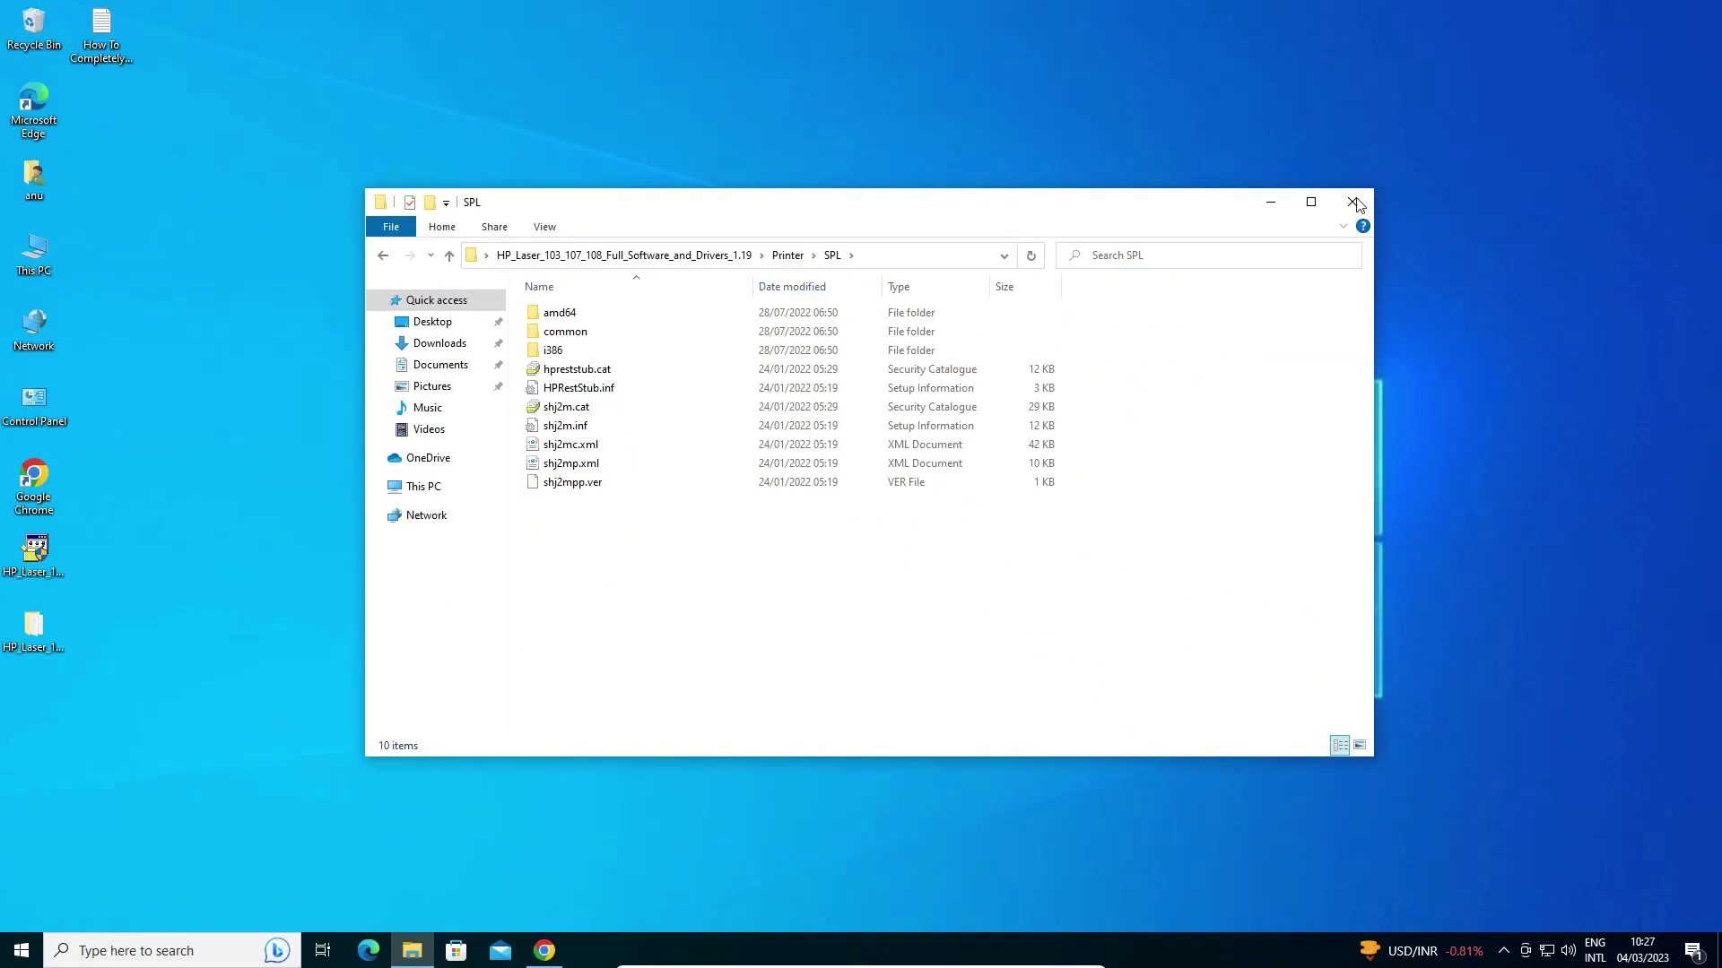
click(1357, 199)
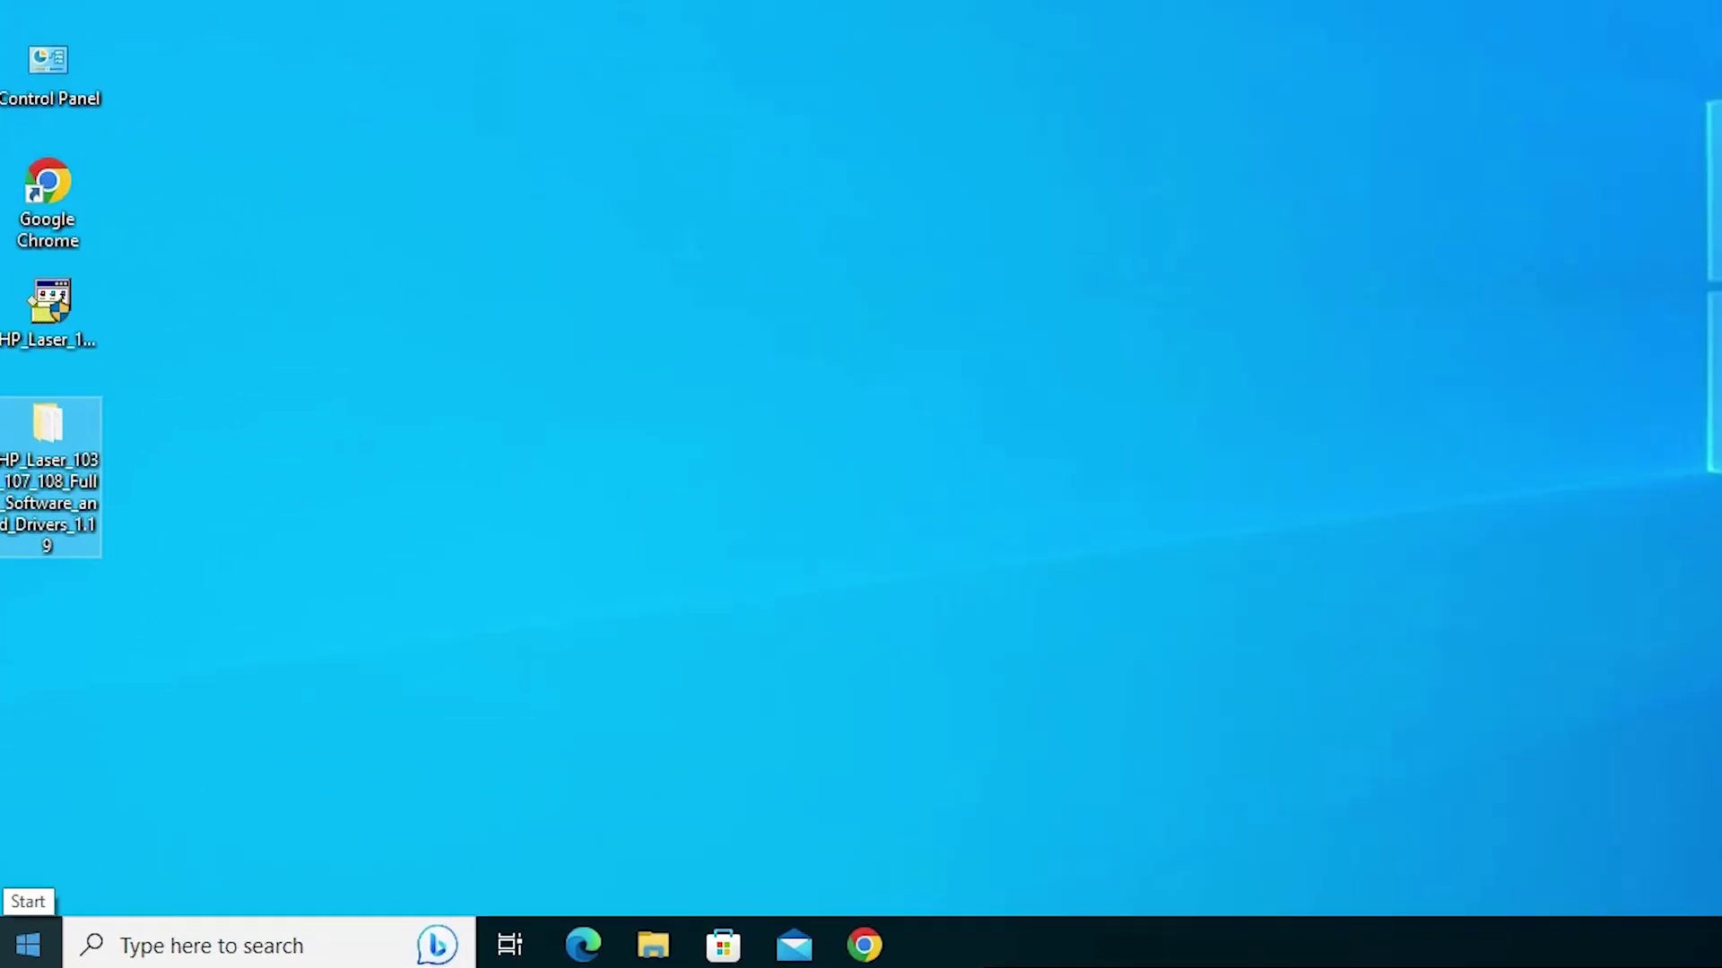
Open Control Panel from a Start search and go to Devices and Printers.
click(28, 944)
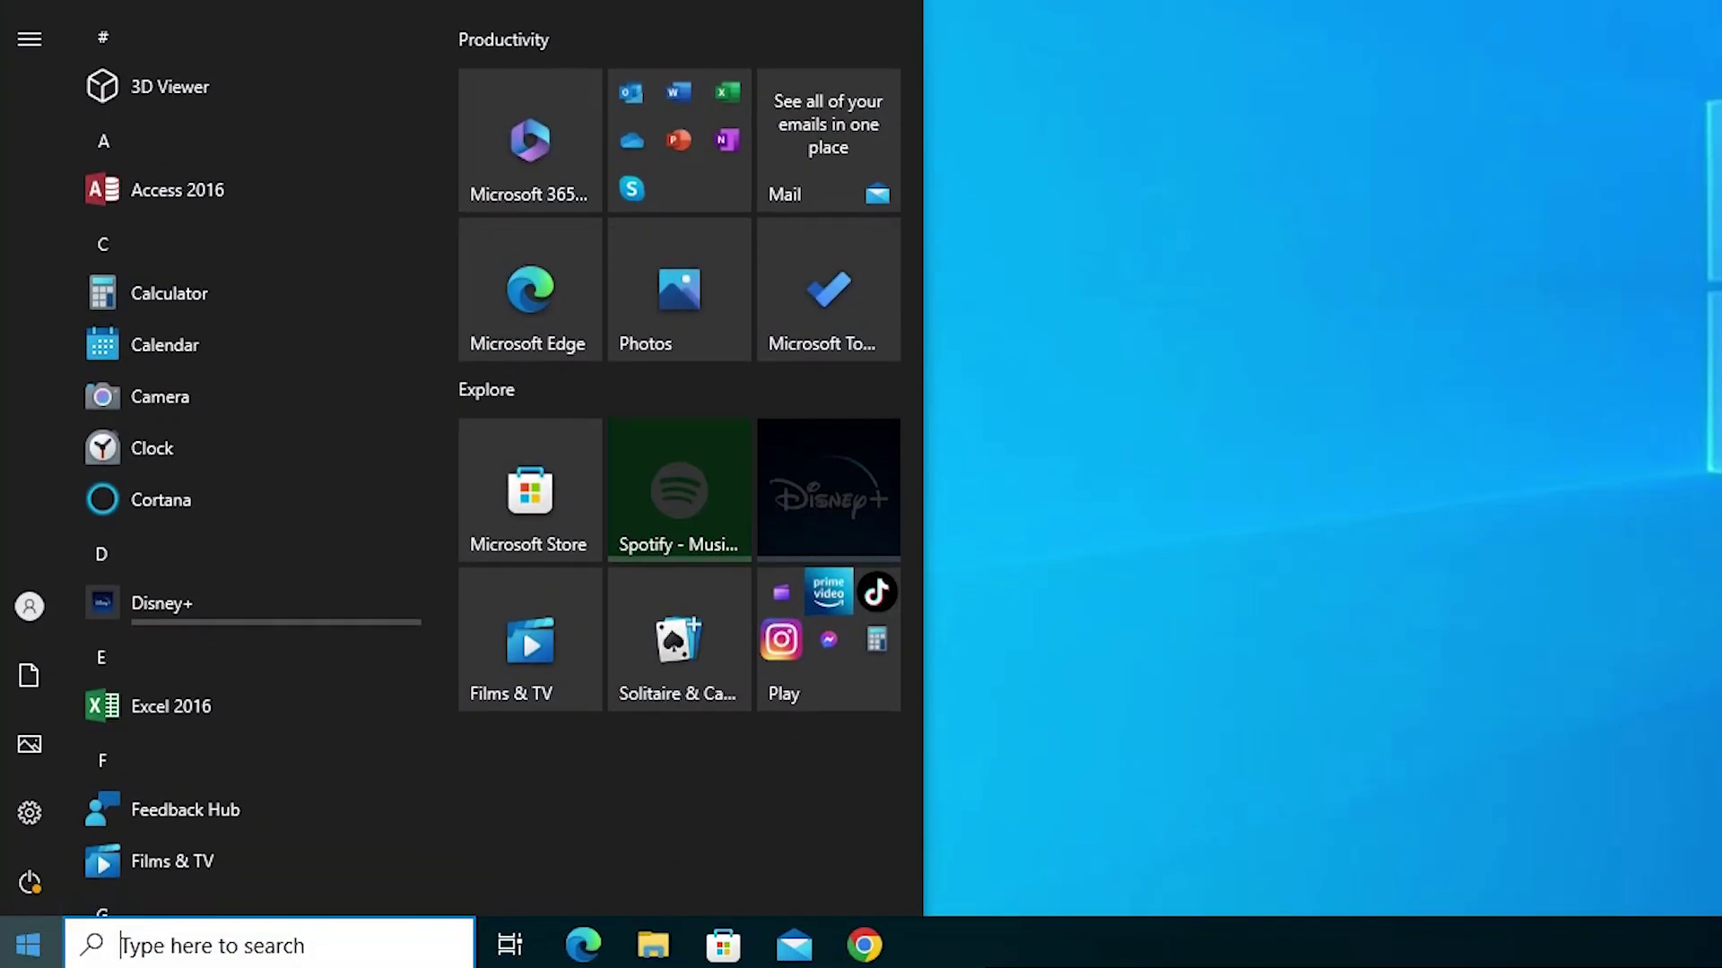
text(con)
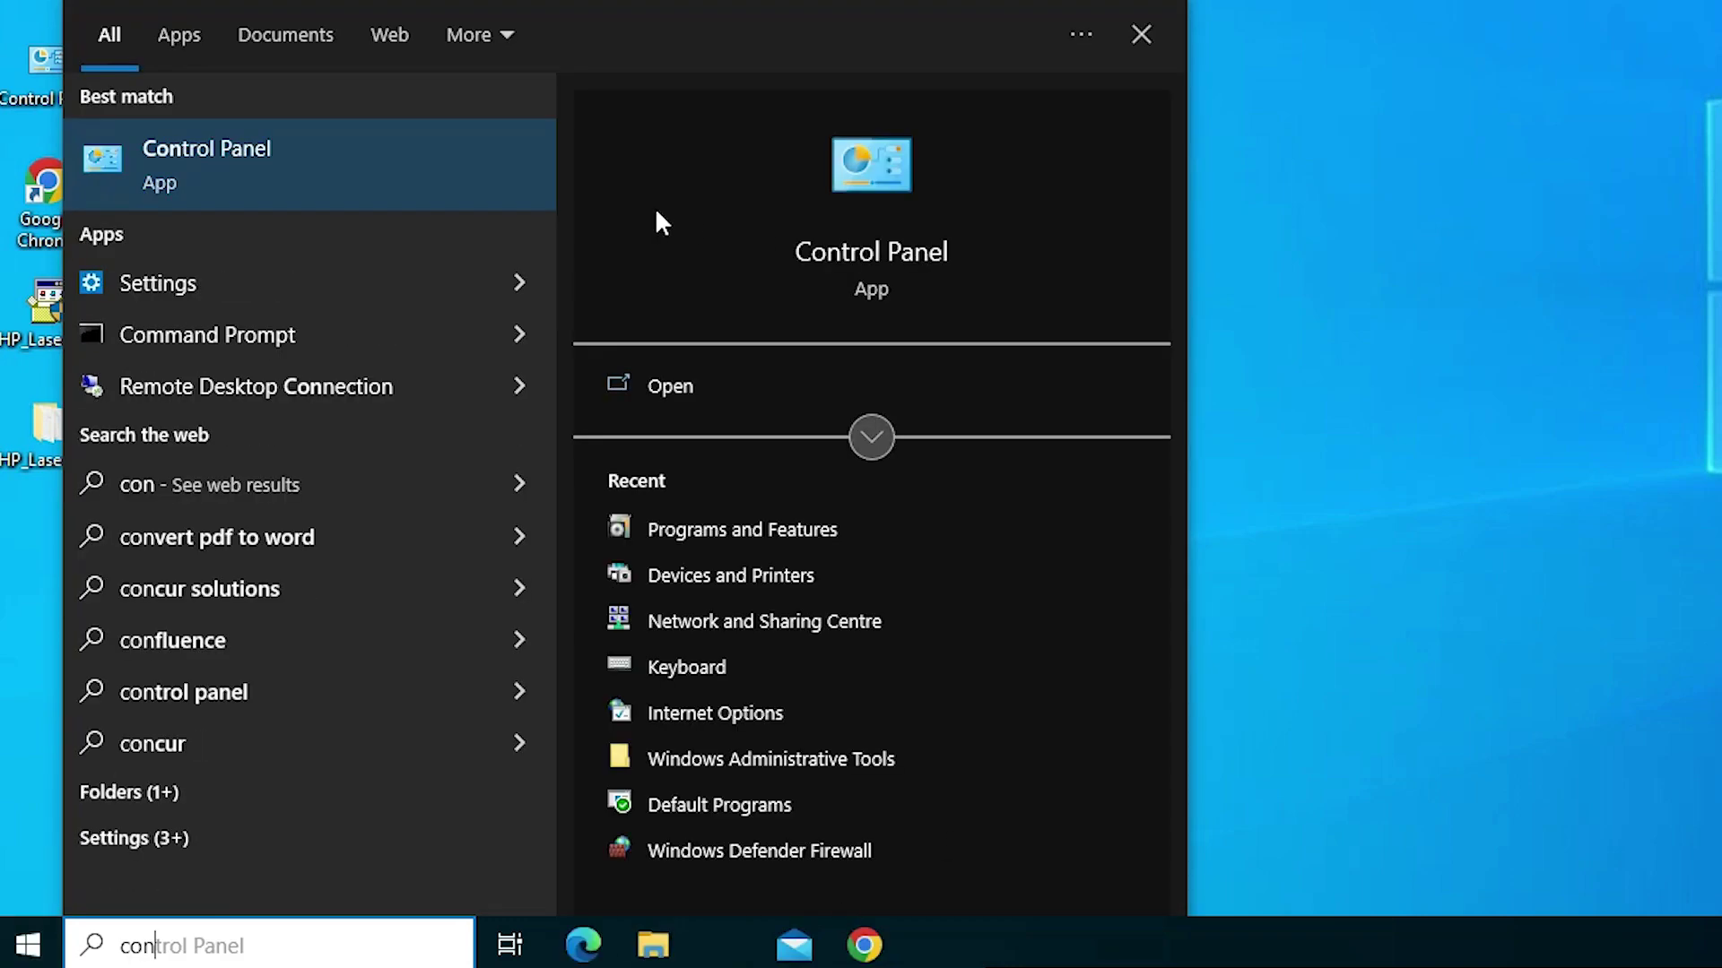
click(384, 175)
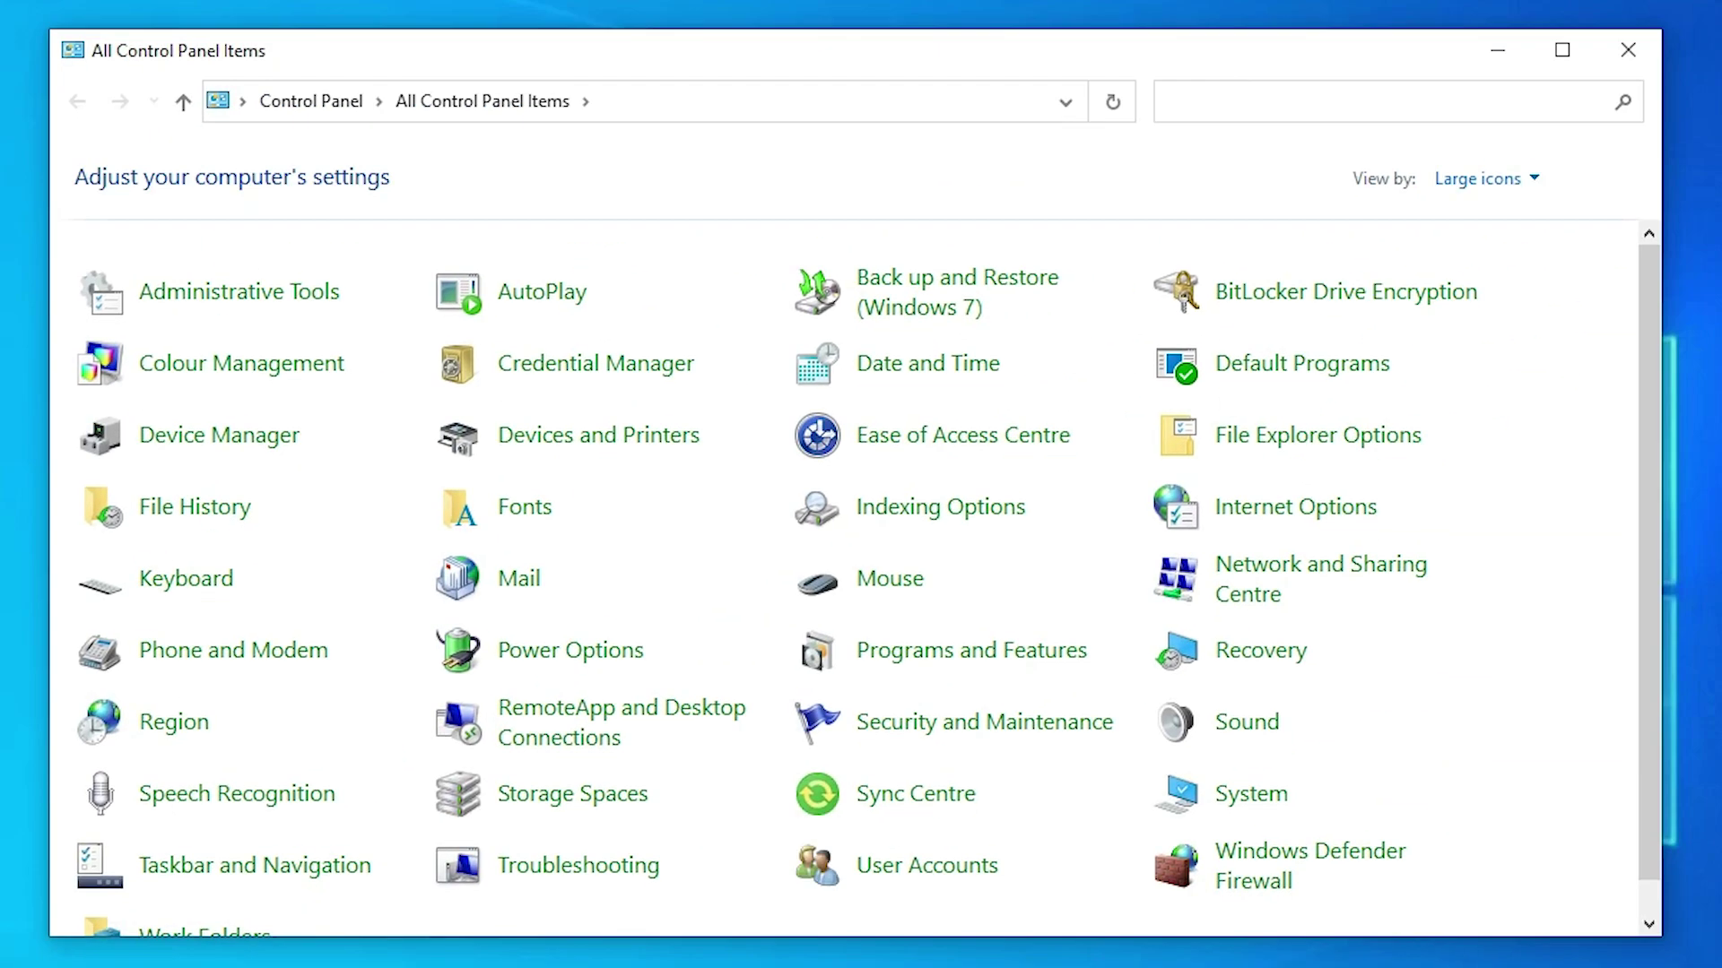
click(608, 455)
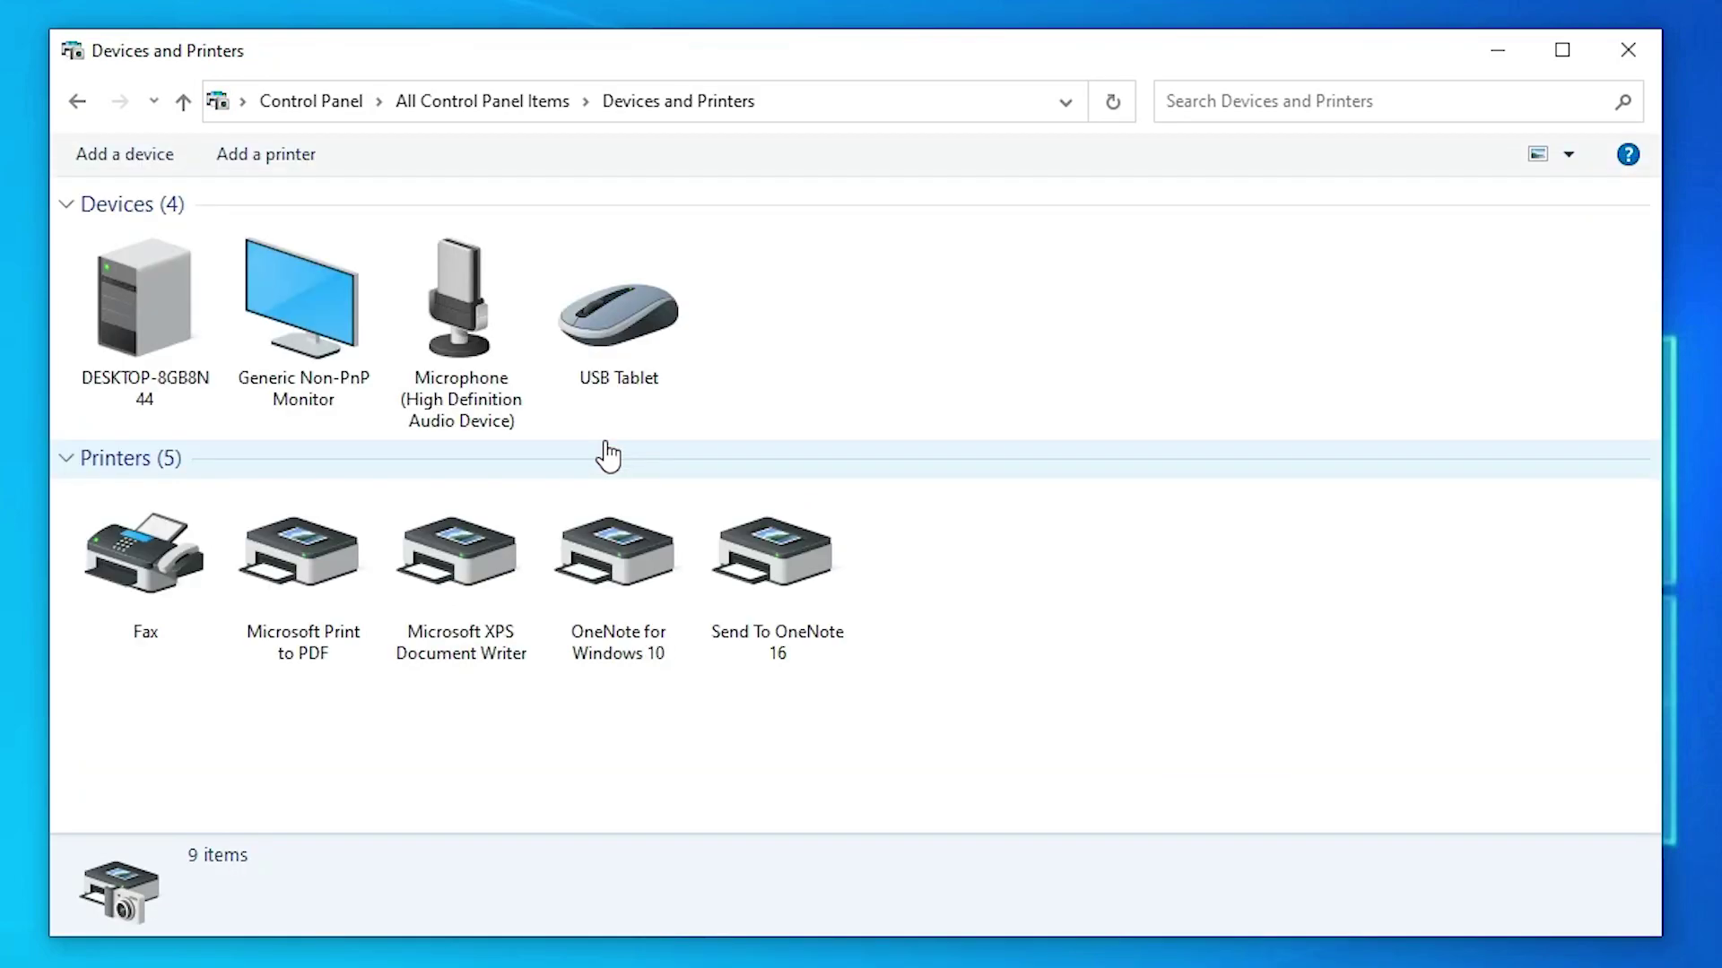
Start the Add Printer wizard for an unlisted local printer with manual settings on port USB001.
click(267, 147)
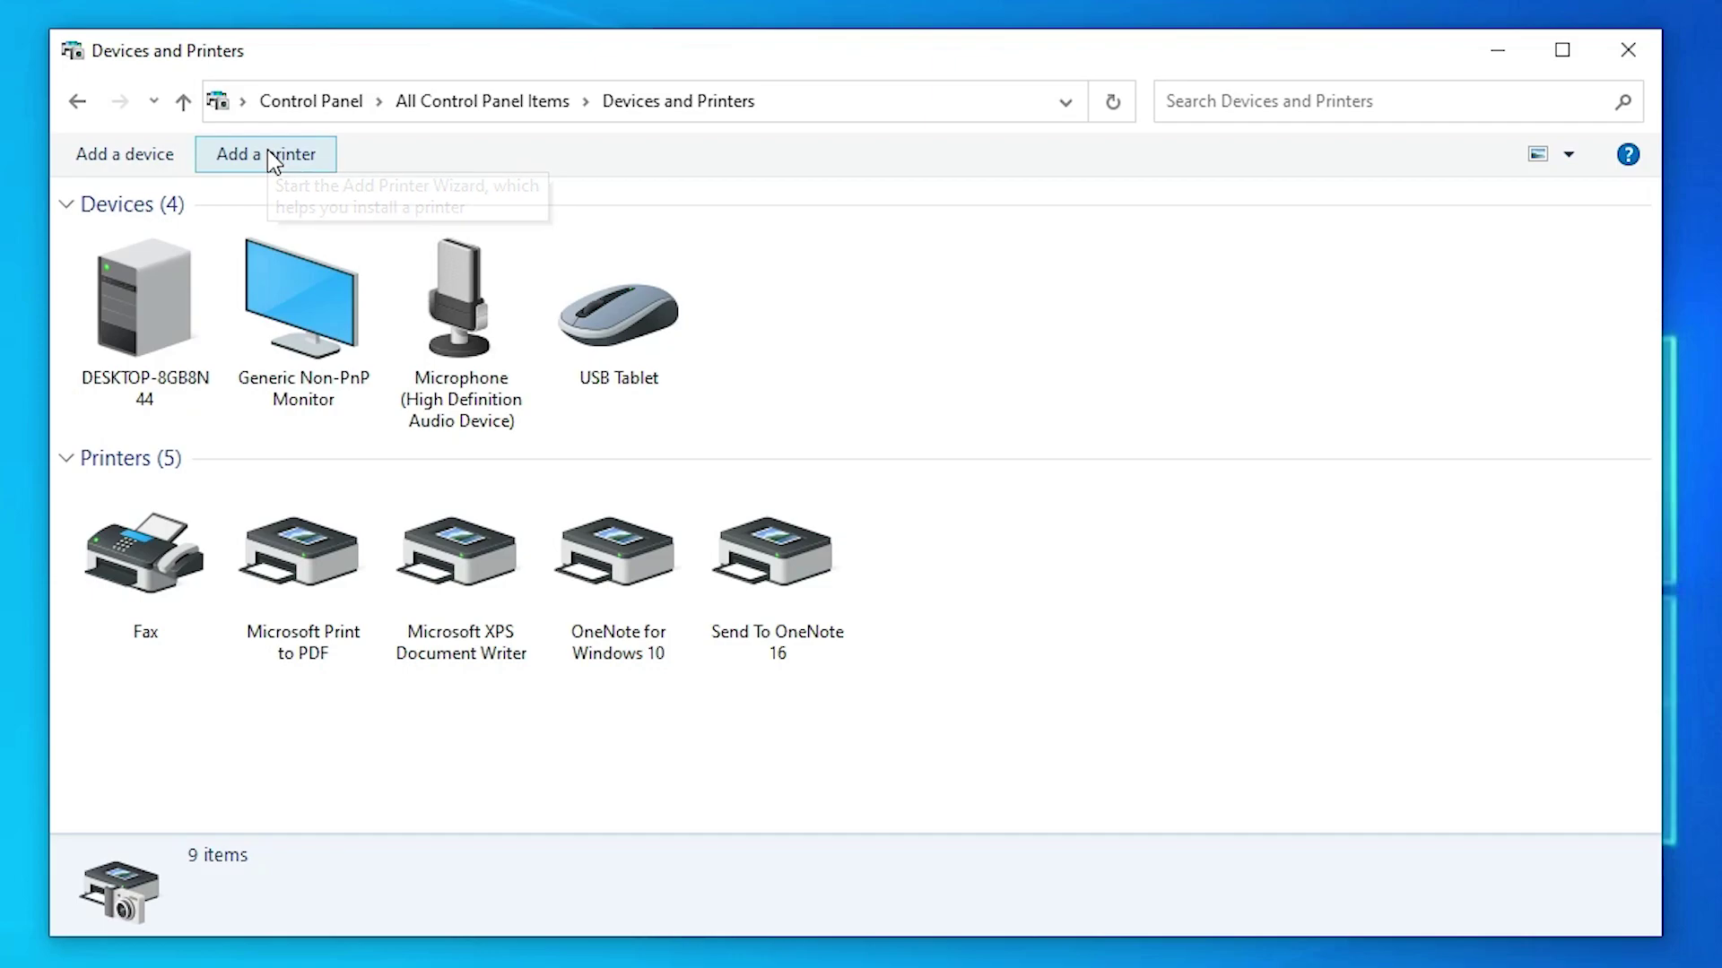
click(1497, 51)
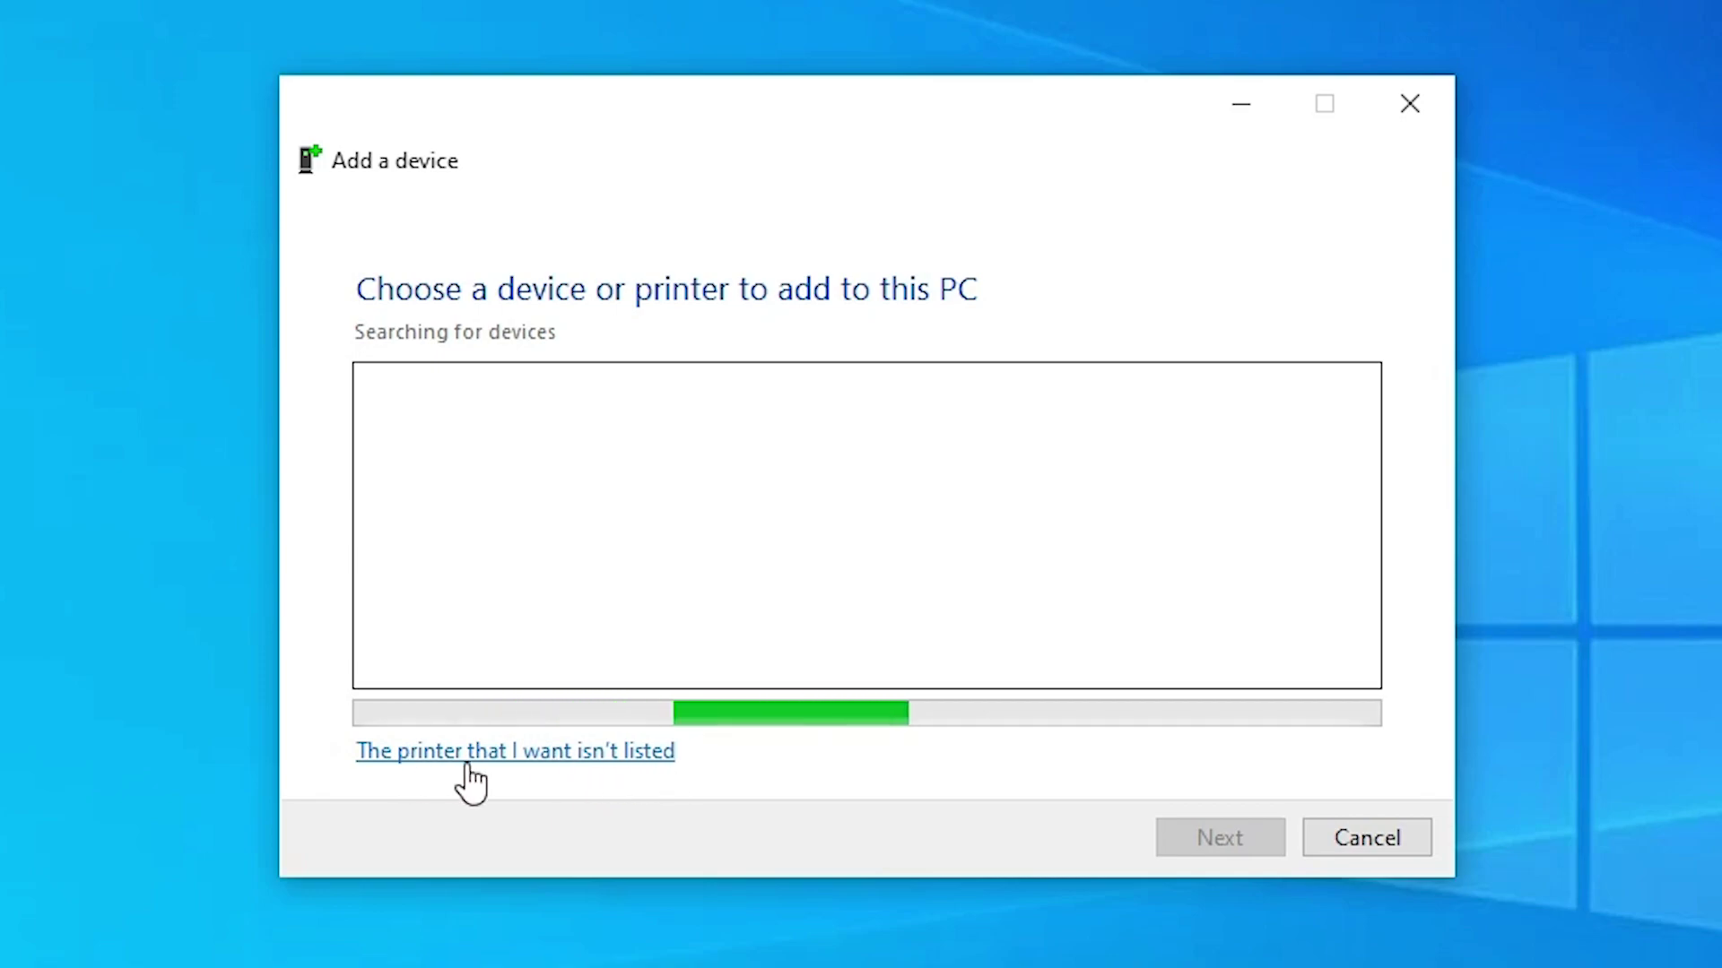
click(518, 763)
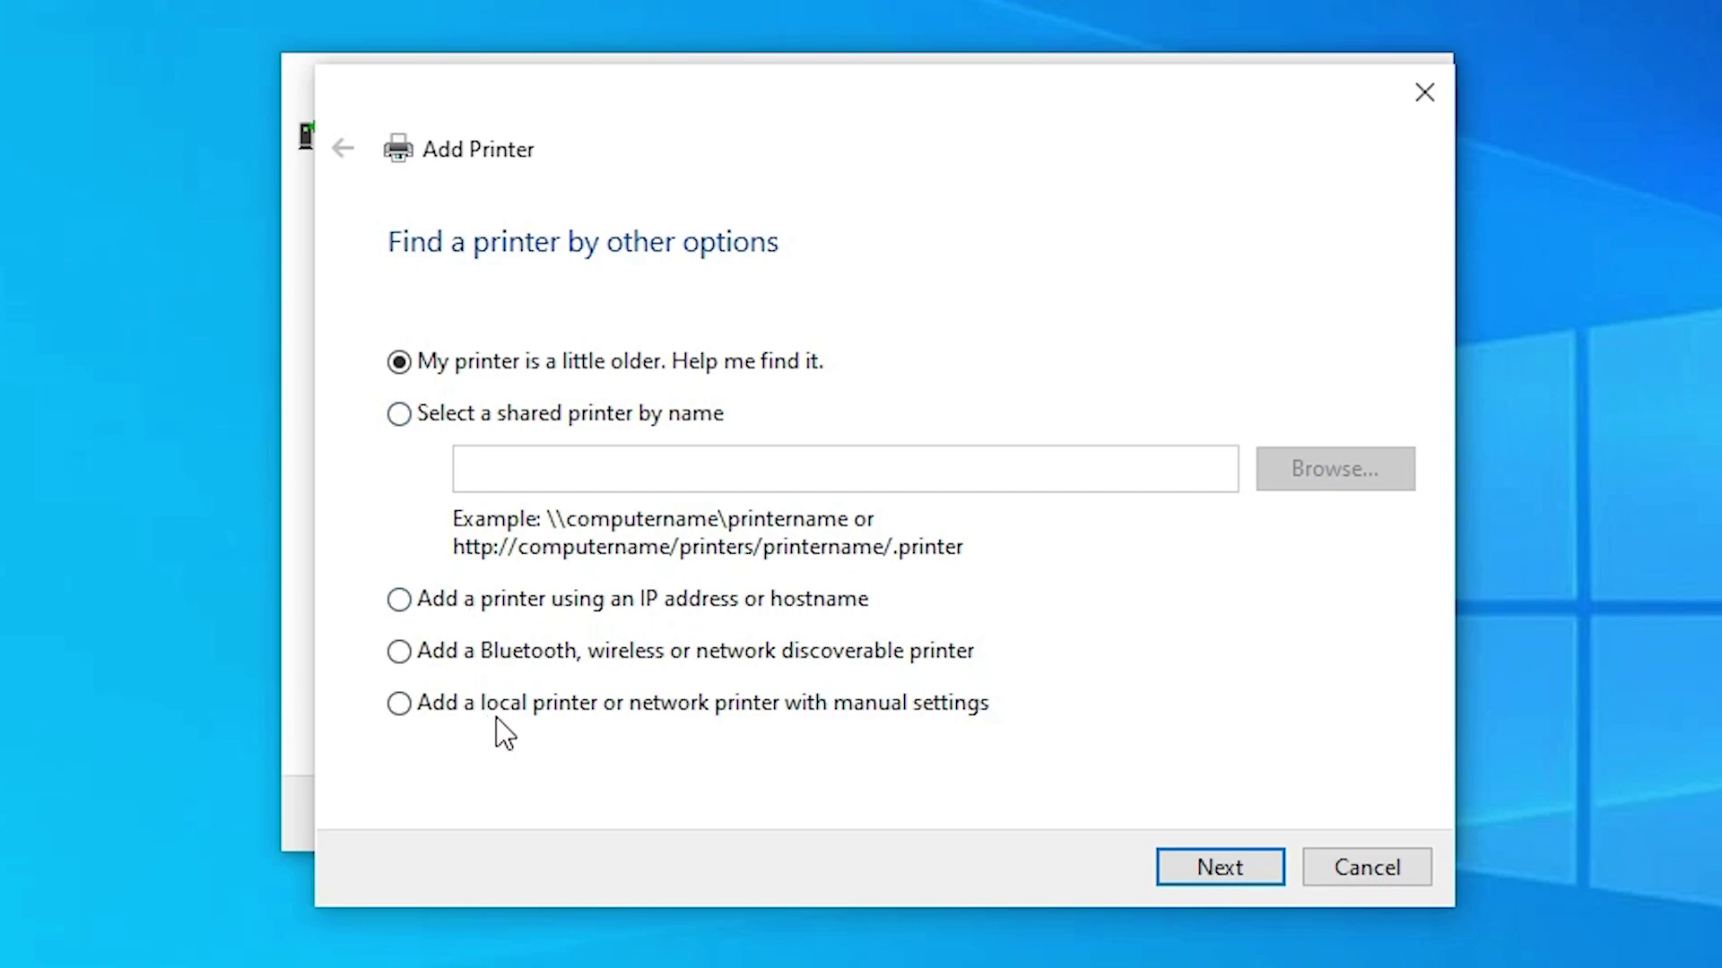
click(497, 712)
click(1220, 867)
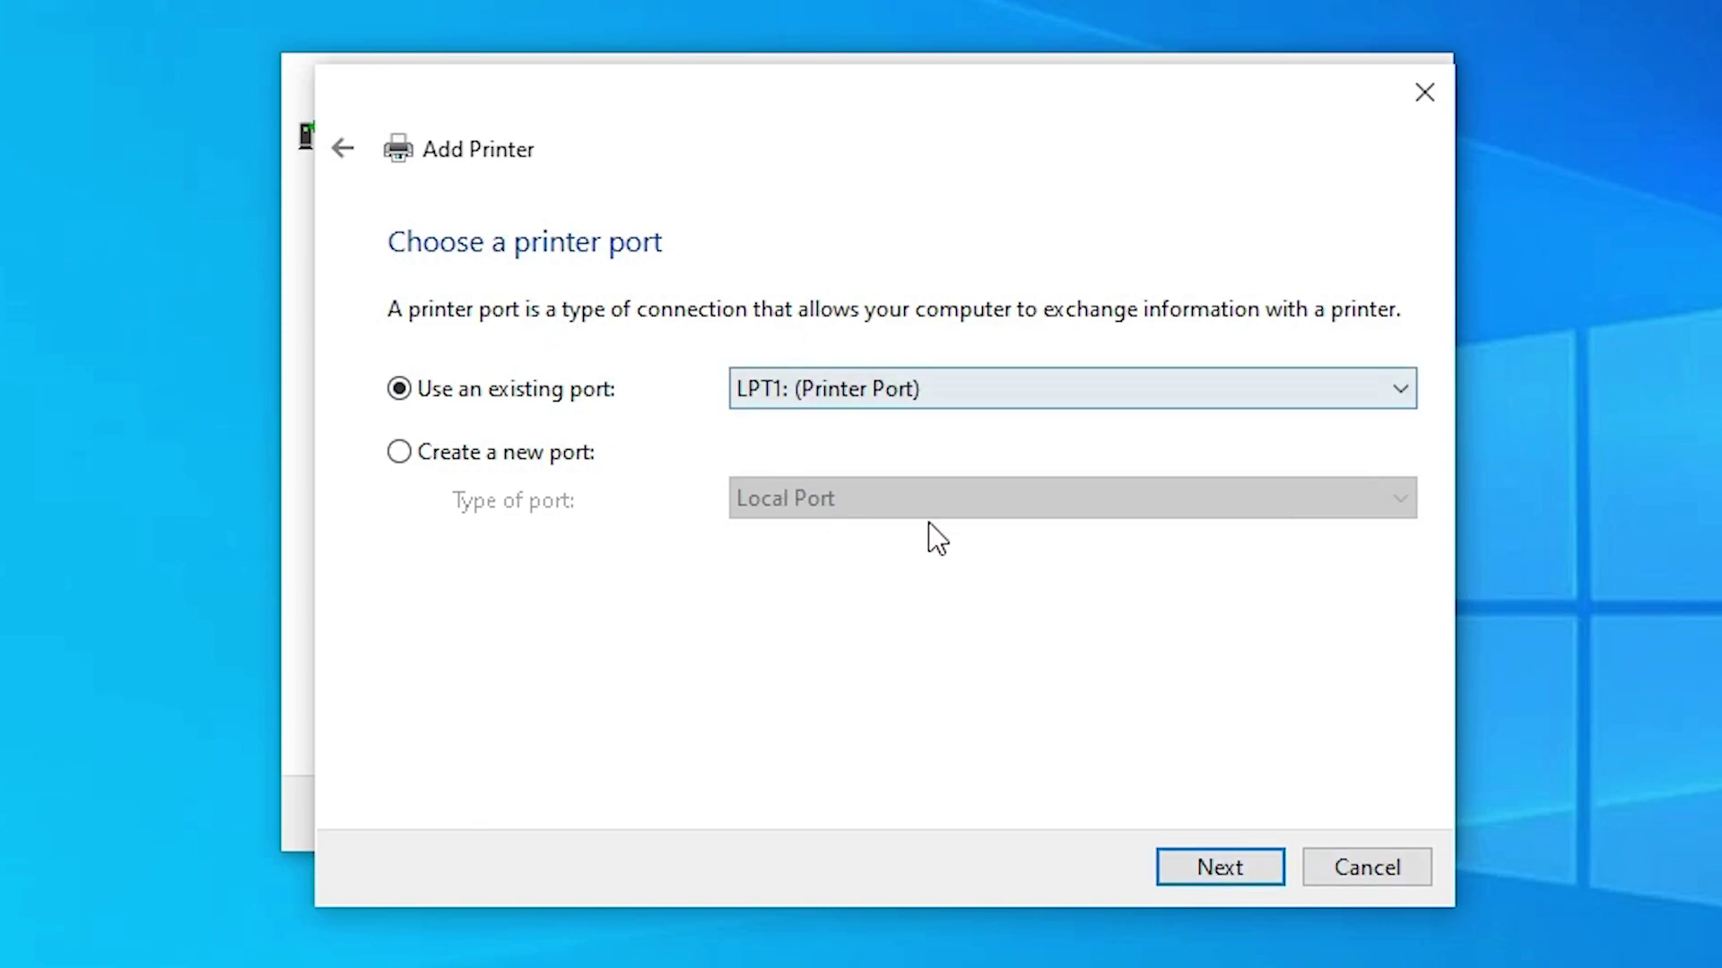
click(792, 395)
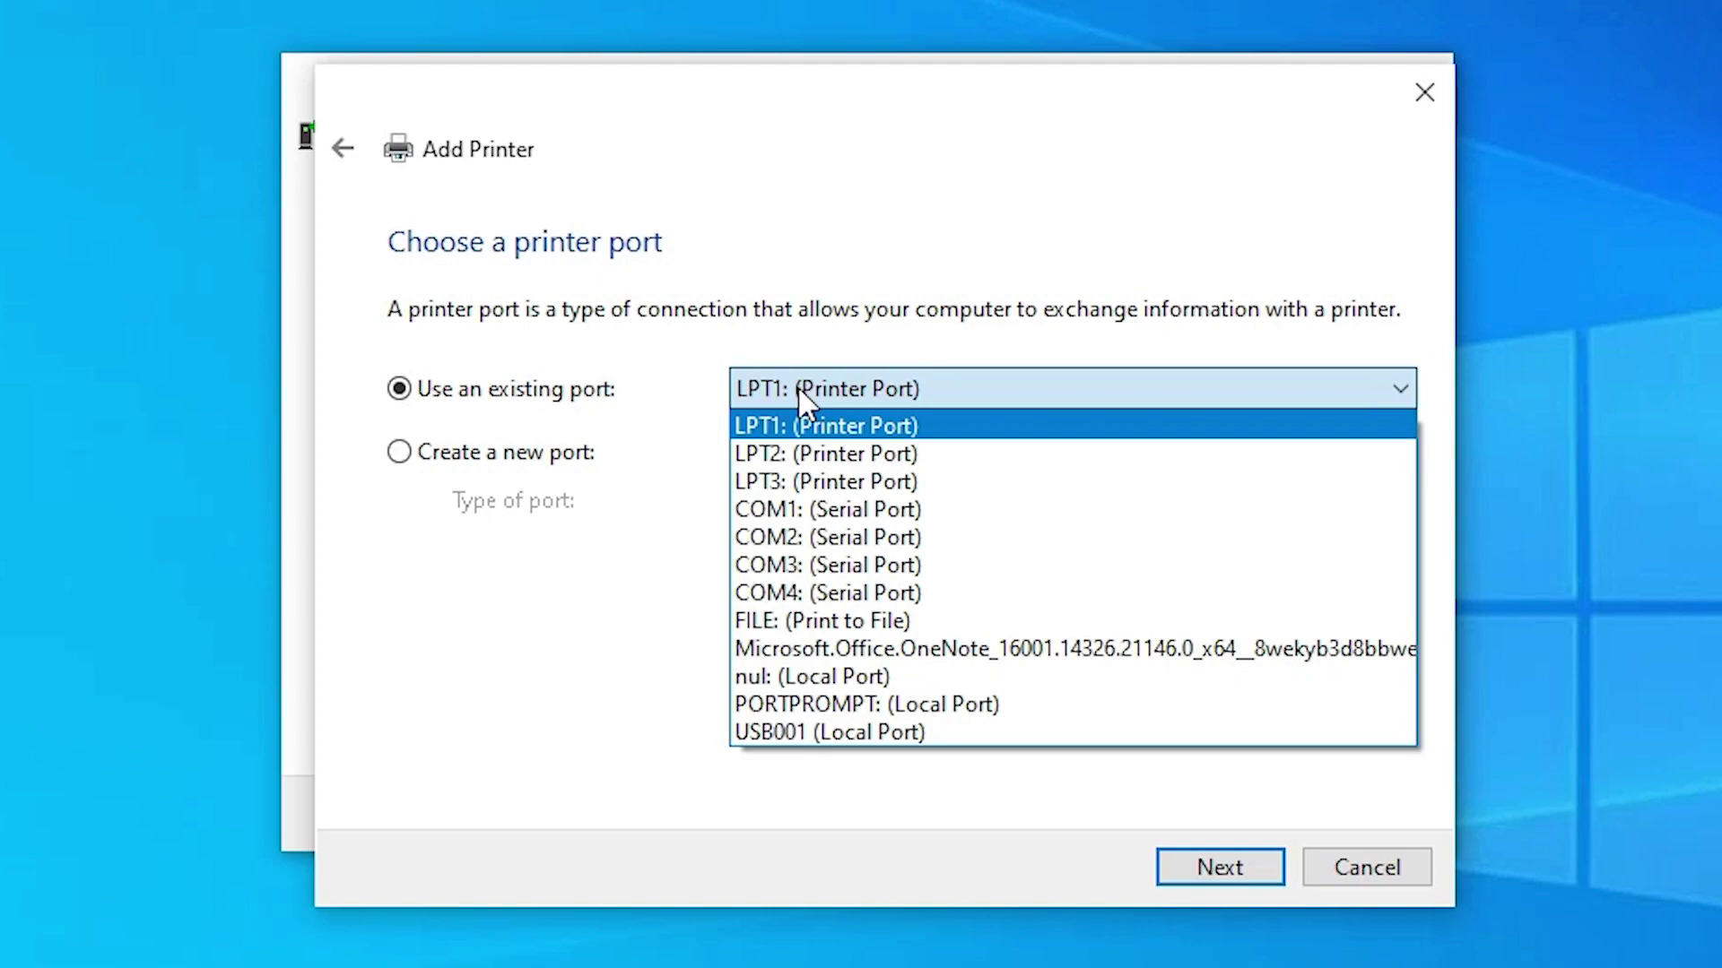
click(898, 734)
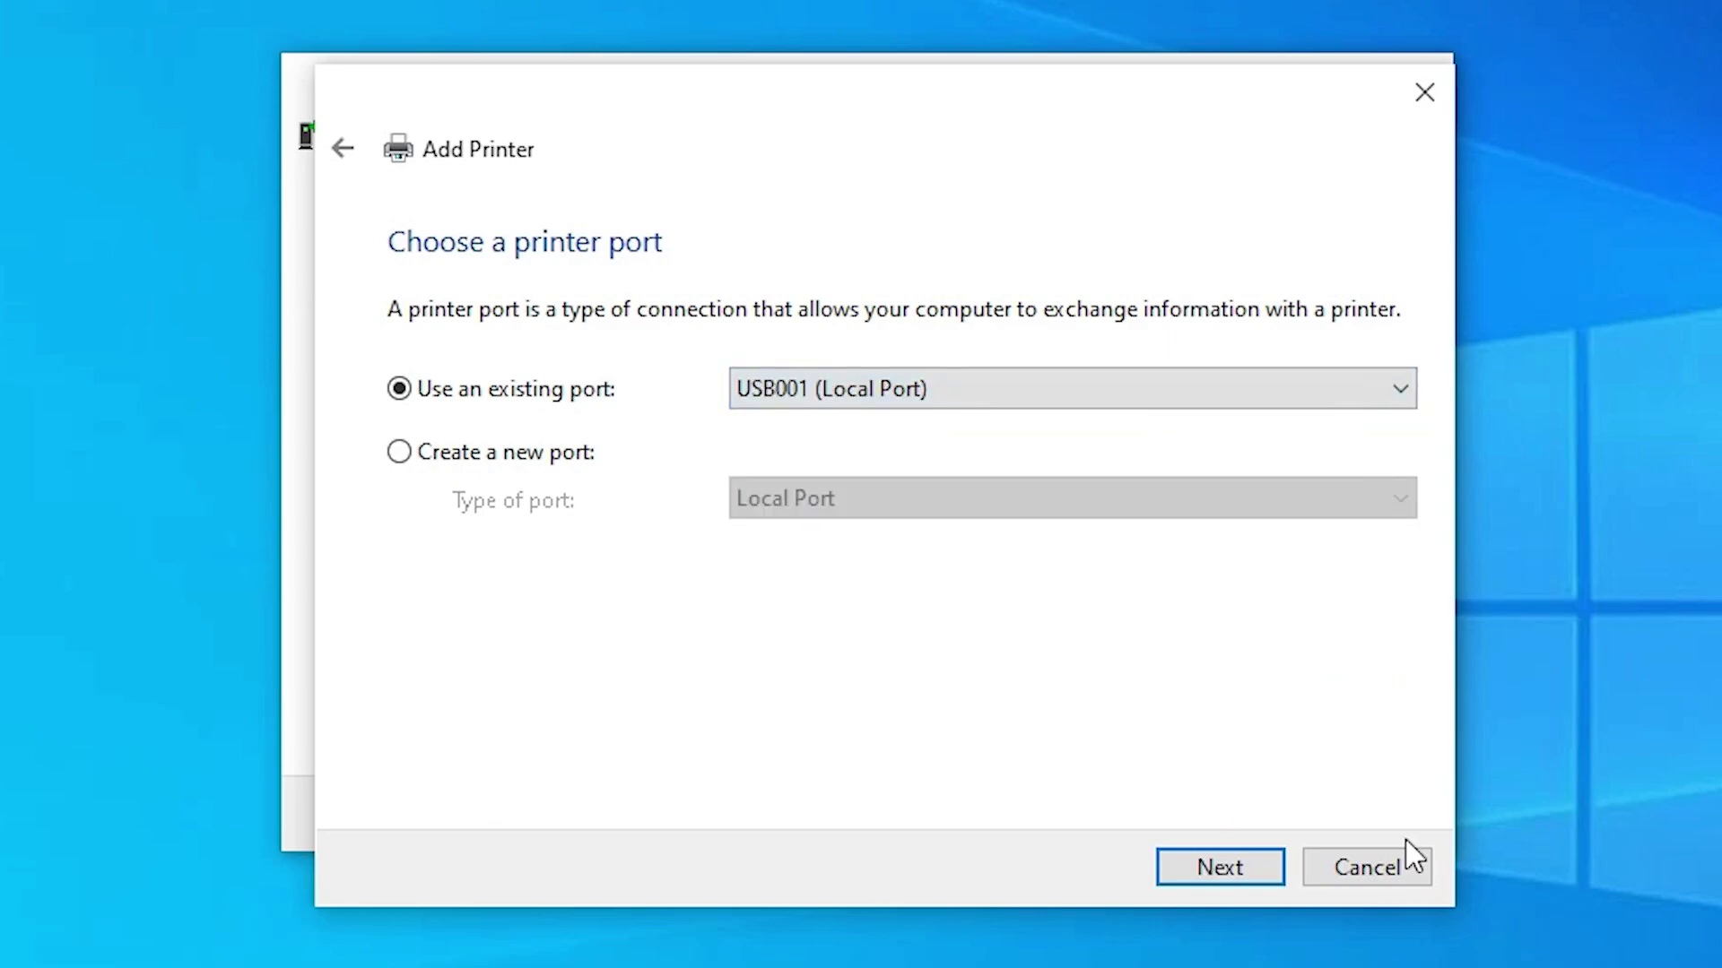
Choose to install the printer driver from disk and browse to the Desktop.
click(1259, 882)
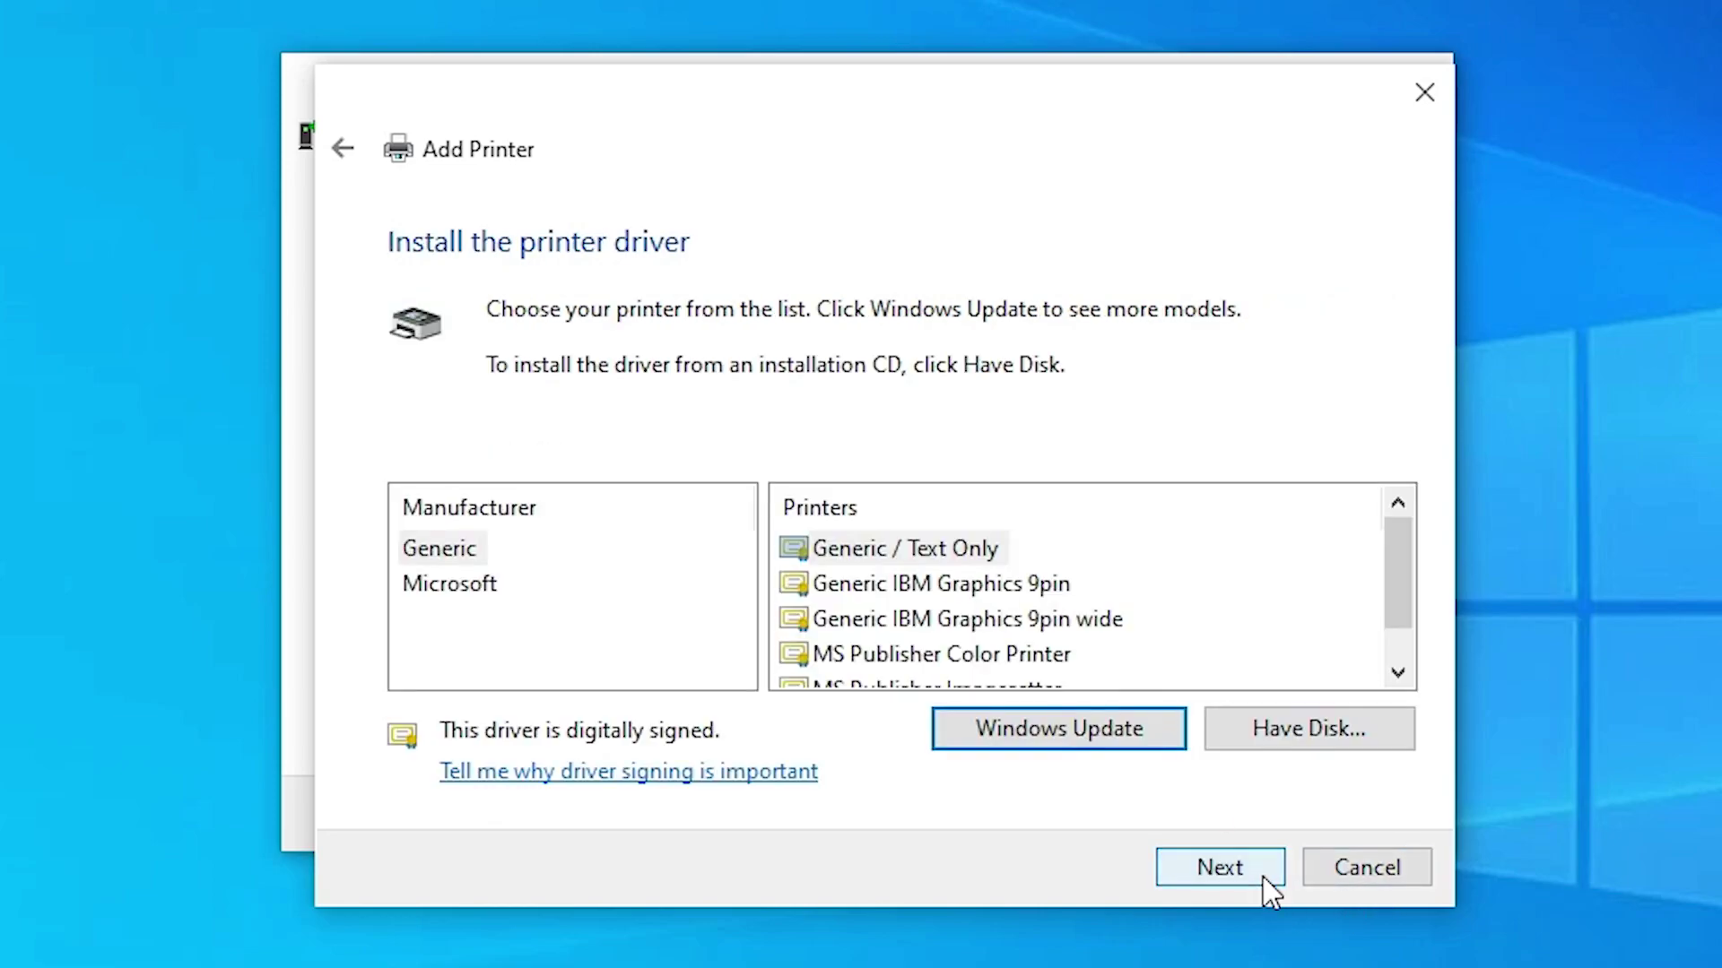
click(1378, 726)
click(1213, 682)
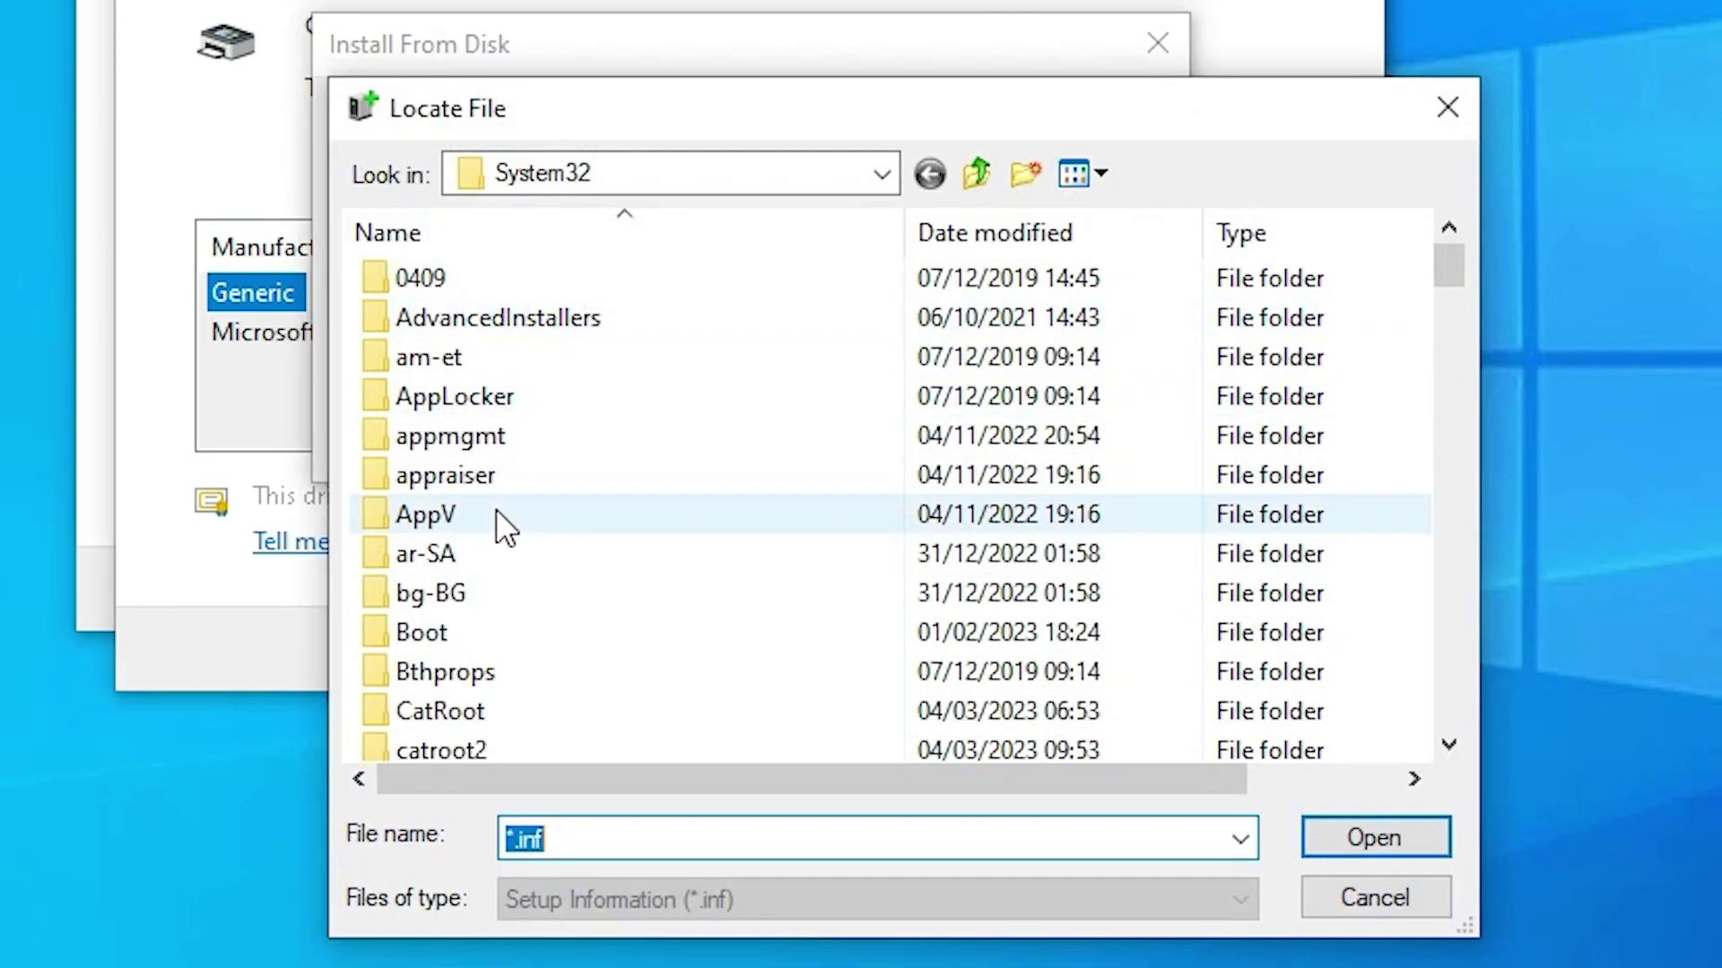
click(751, 190)
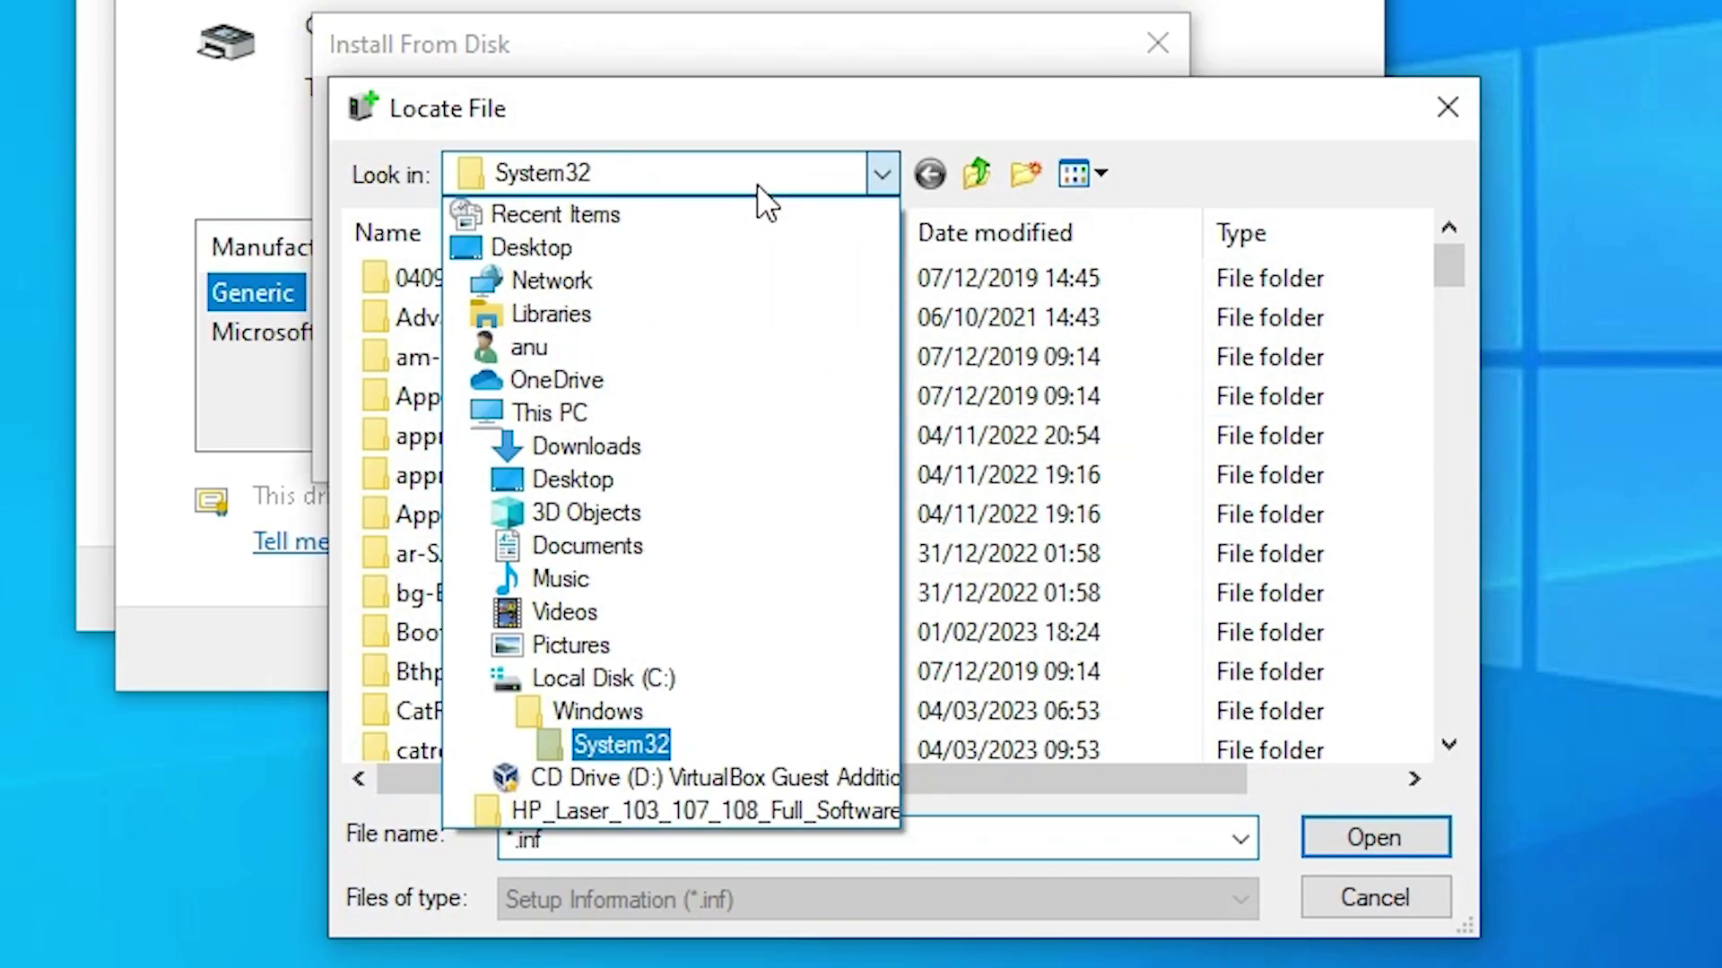
click(536, 248)
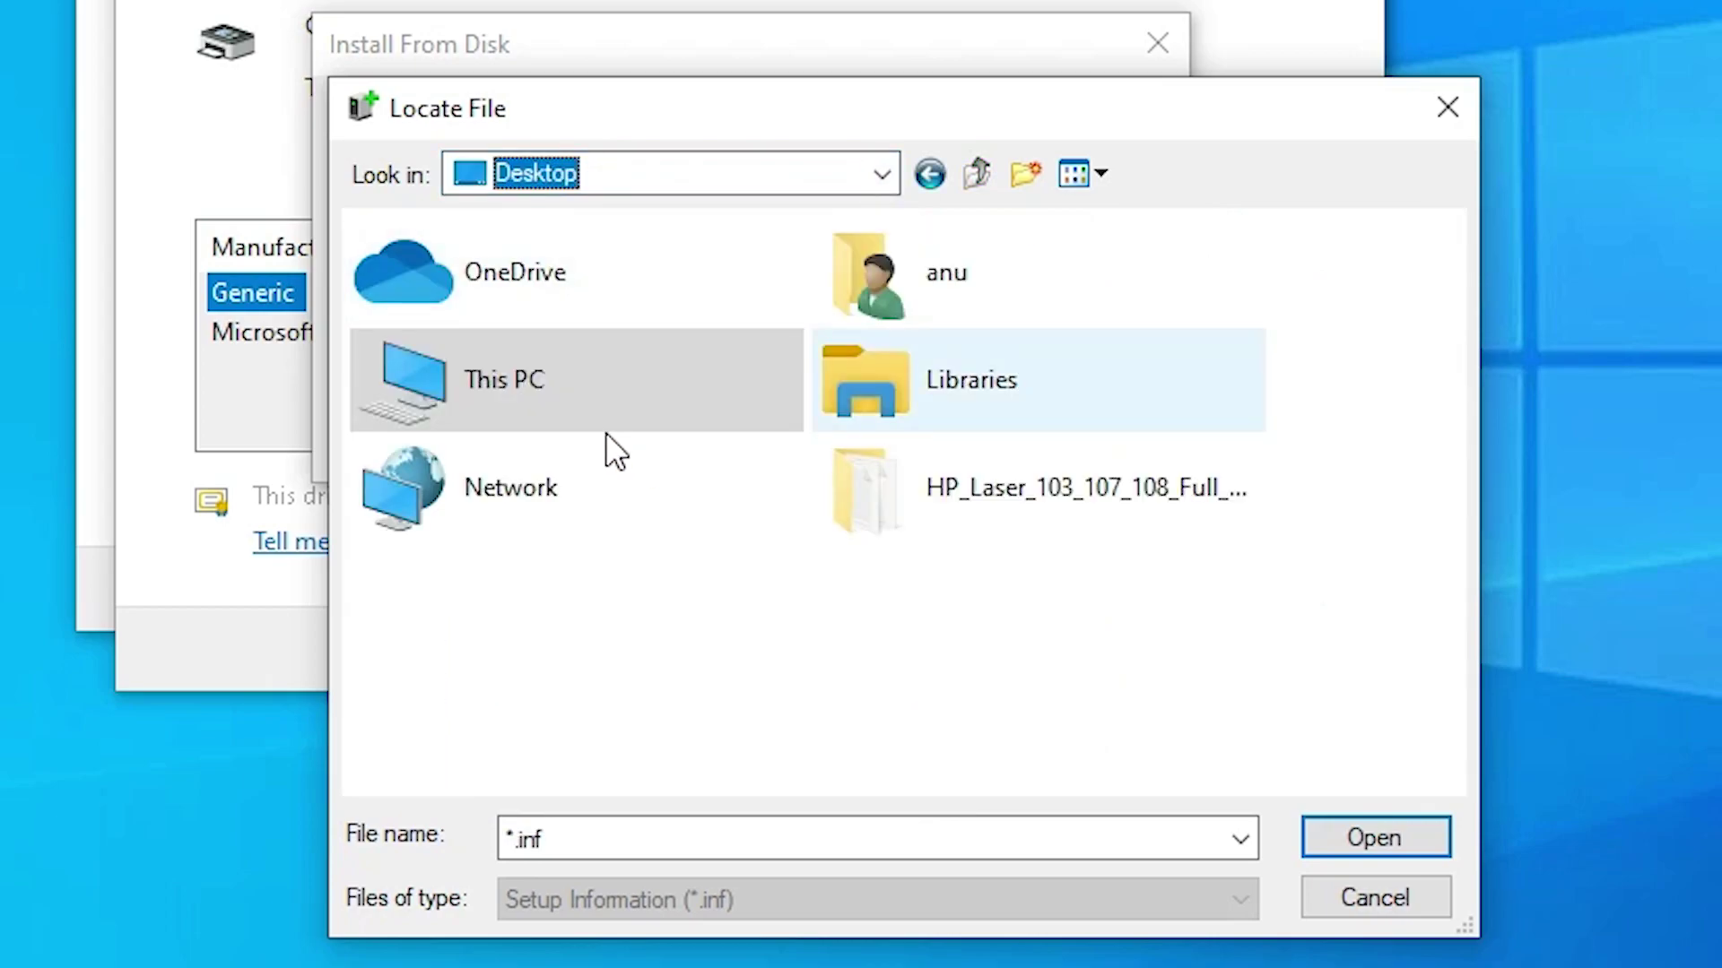
Load the driver .inf from the extracted HP folder's Printer\SPL subfolder.
double_click(1052, 509)
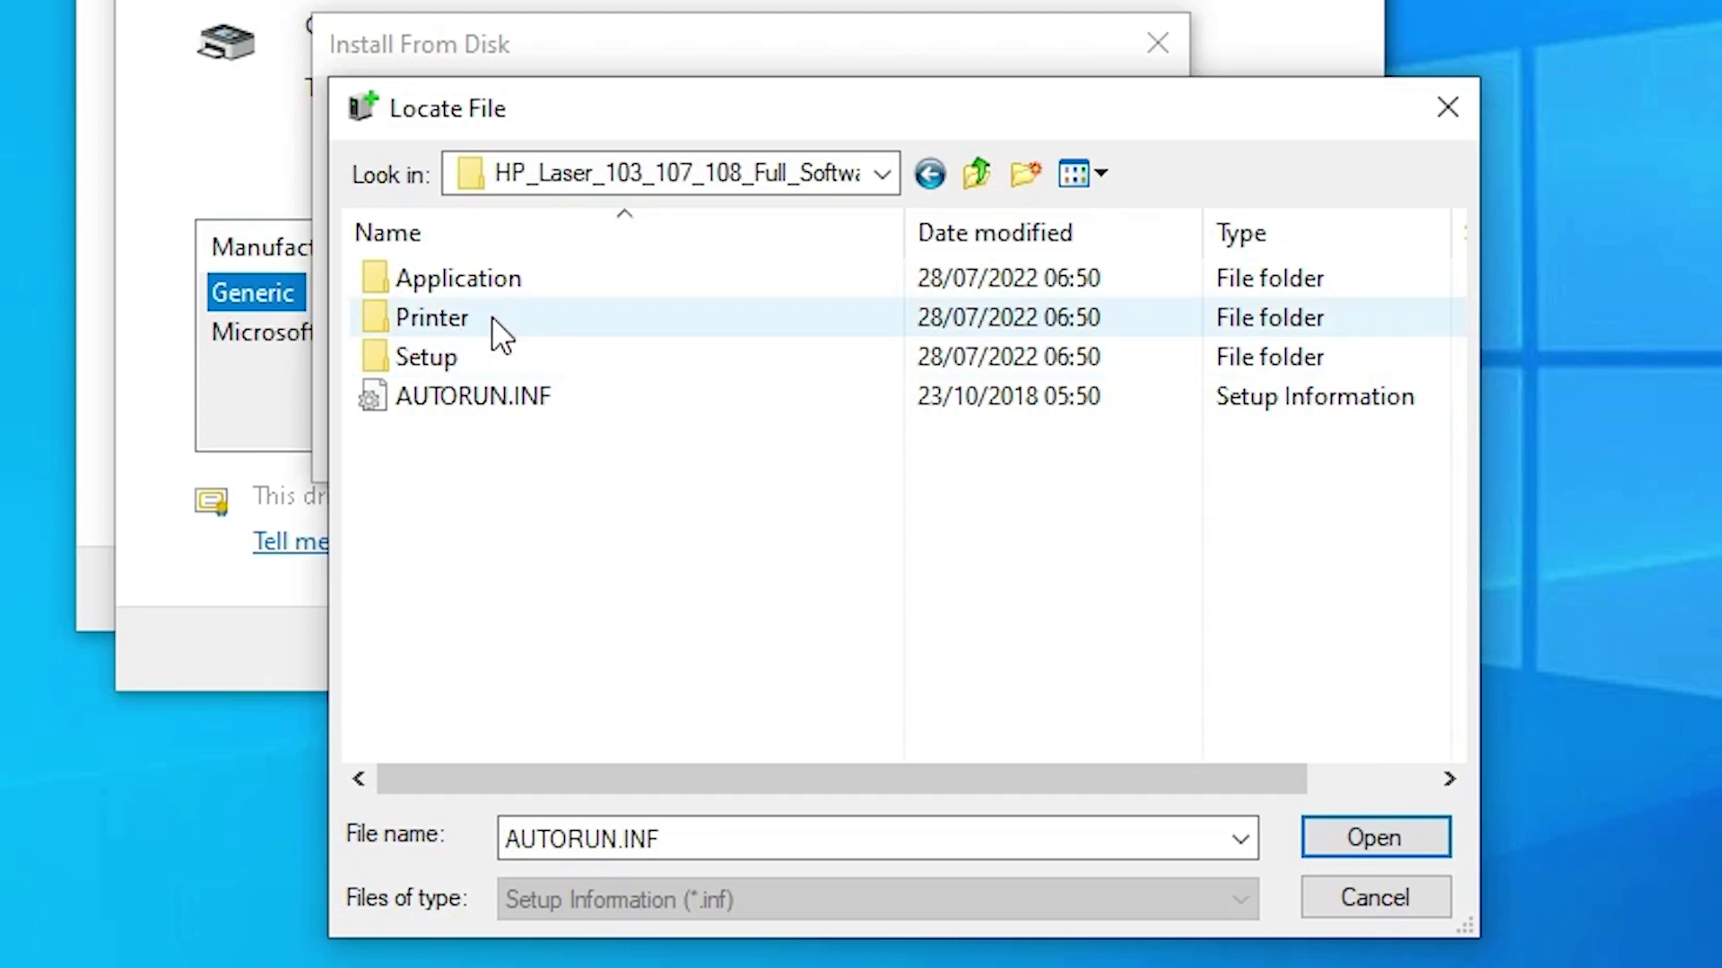
double_click(432, 317)
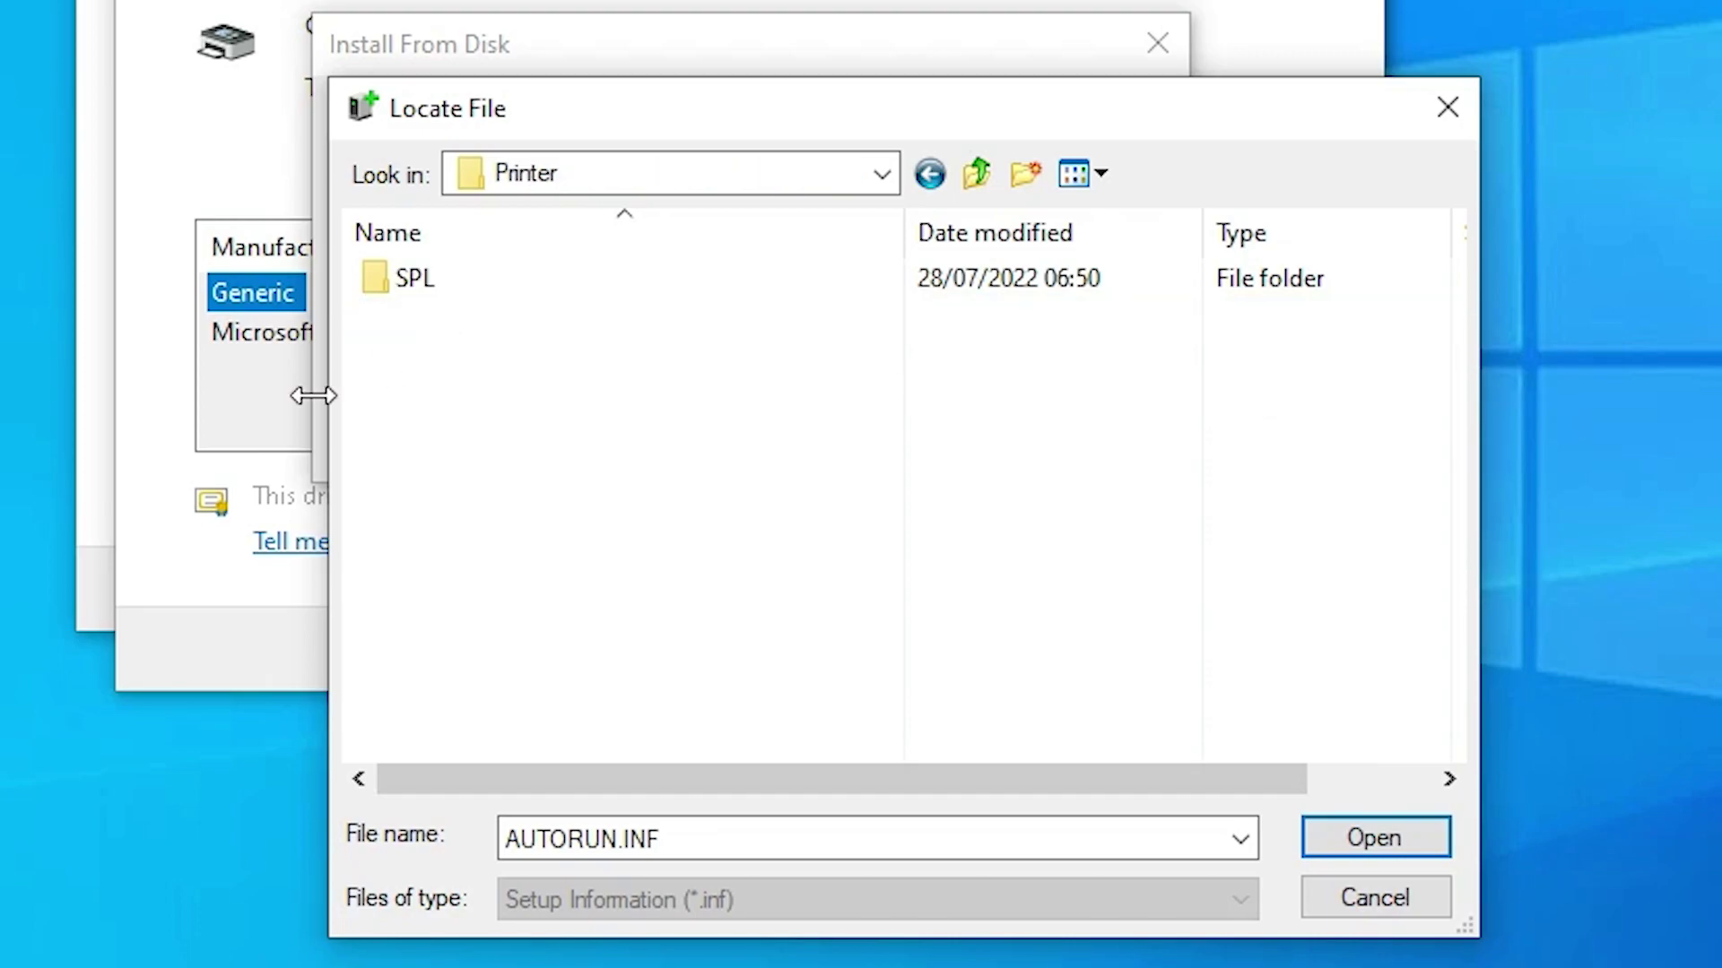
click(383, 285)
double_click(382, 282)
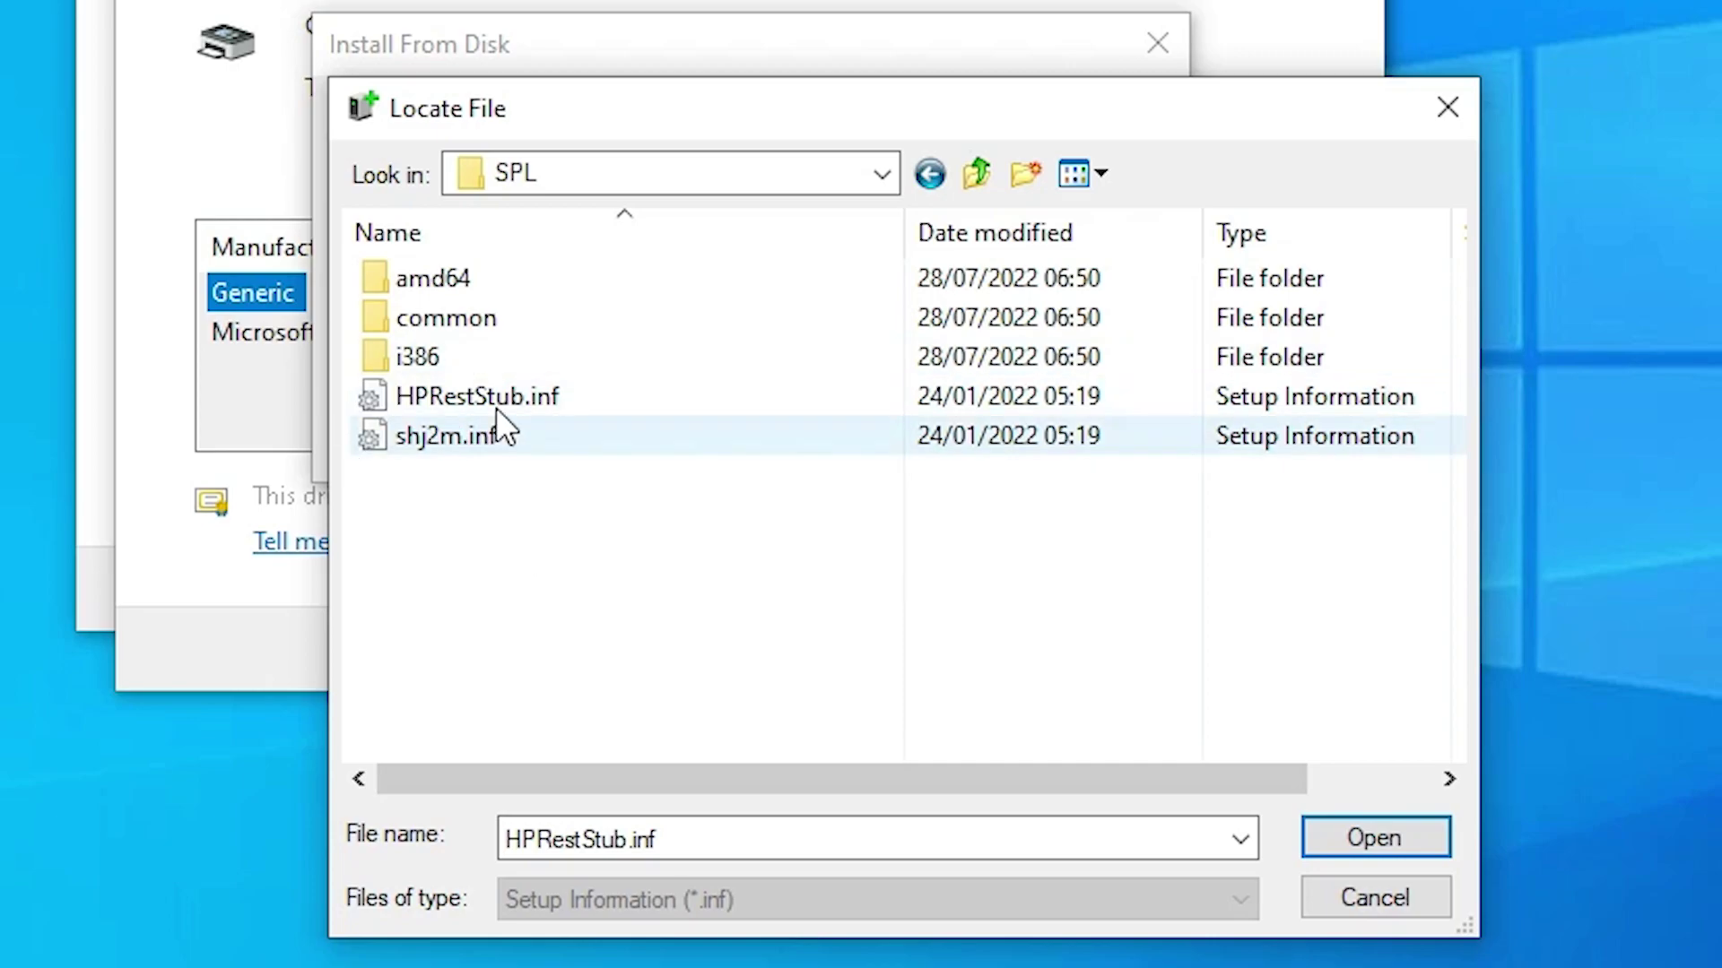
double_click(456, 414)
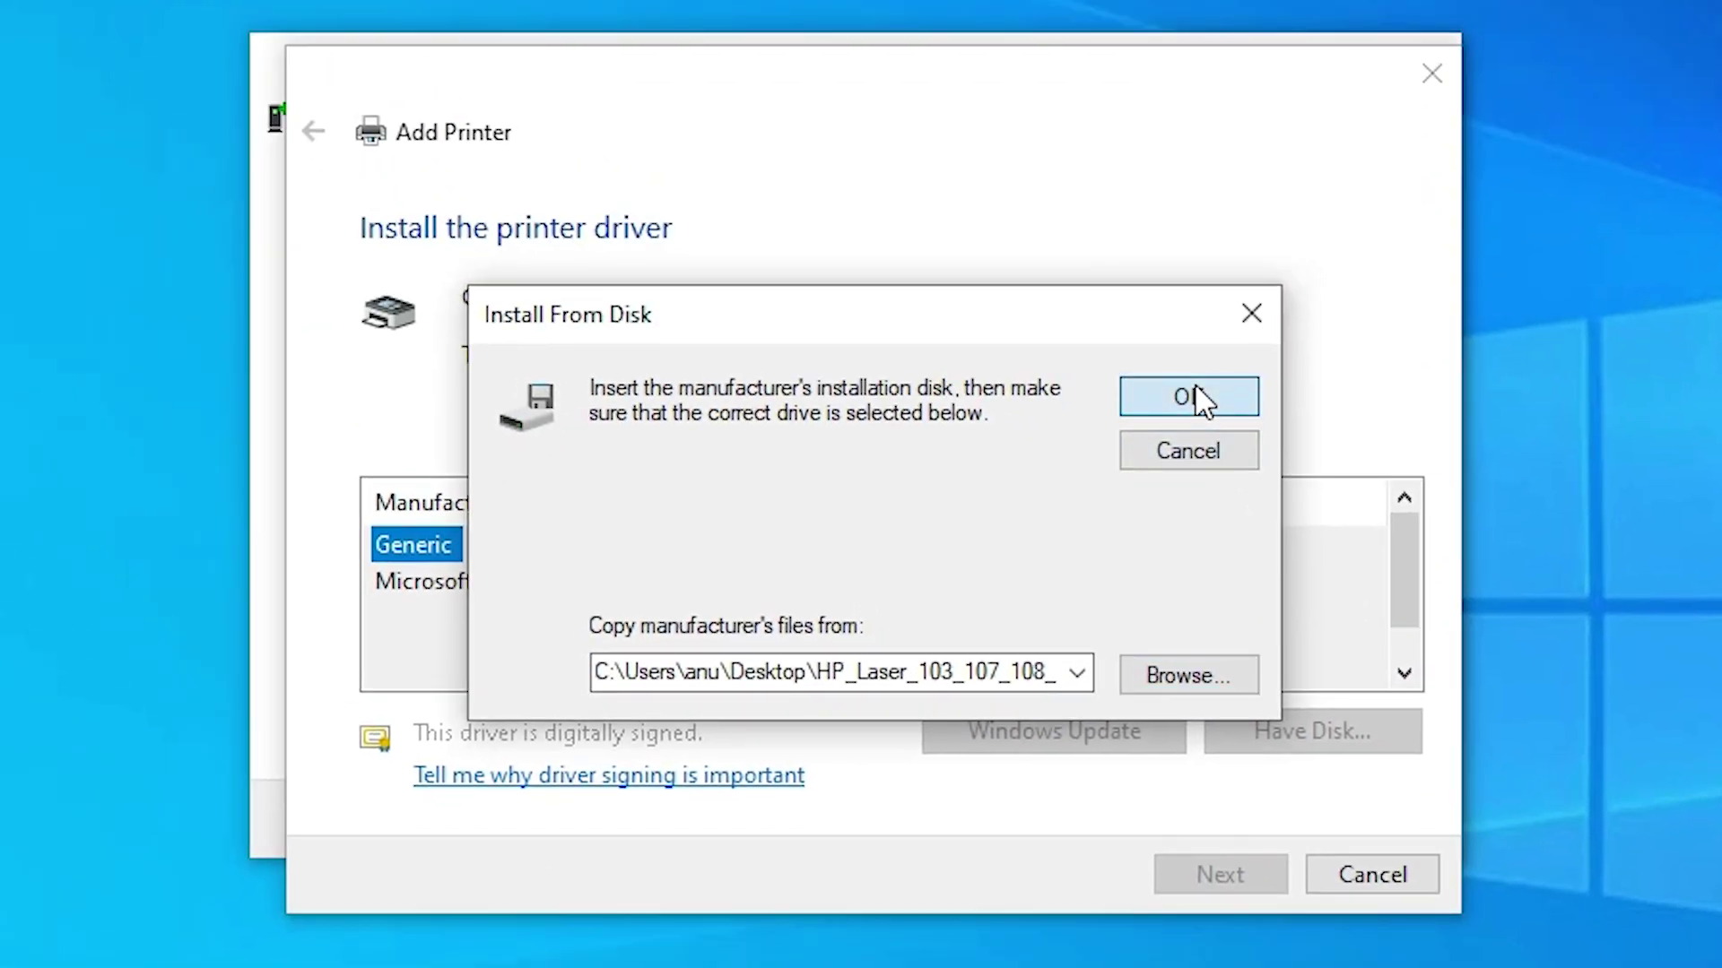
click(1090, 132)
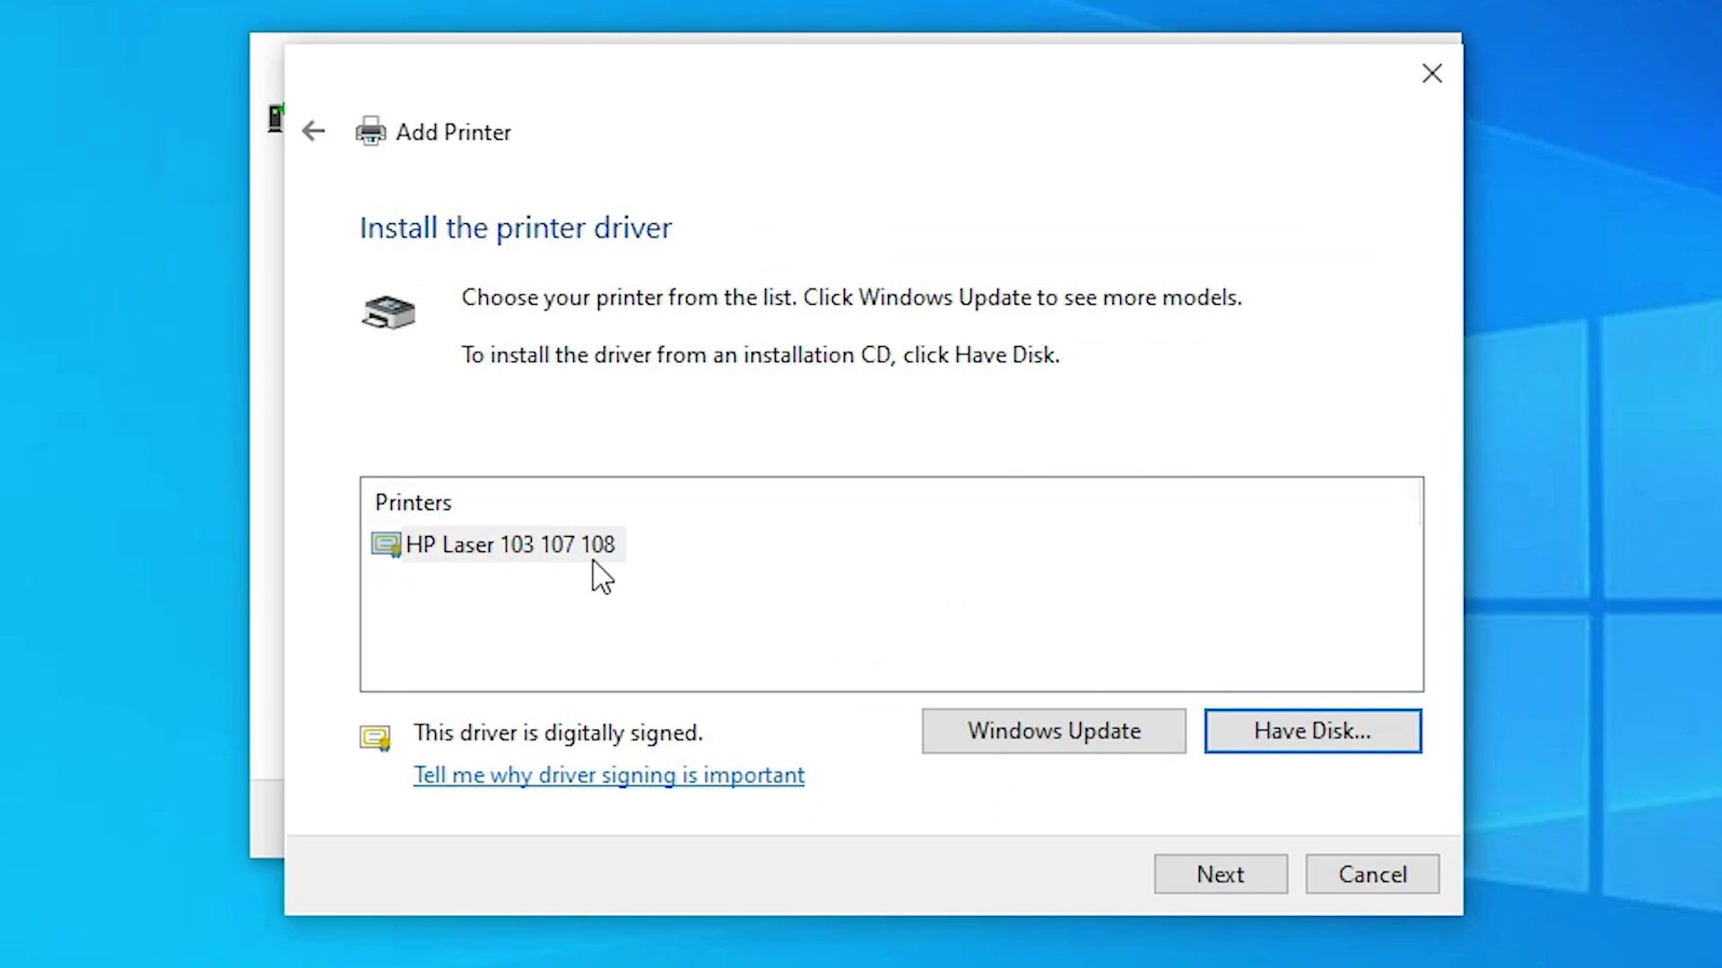
Select the HP Laser 103 107 108 driver and name the printer HP Laser 103a.
click(536, 546)
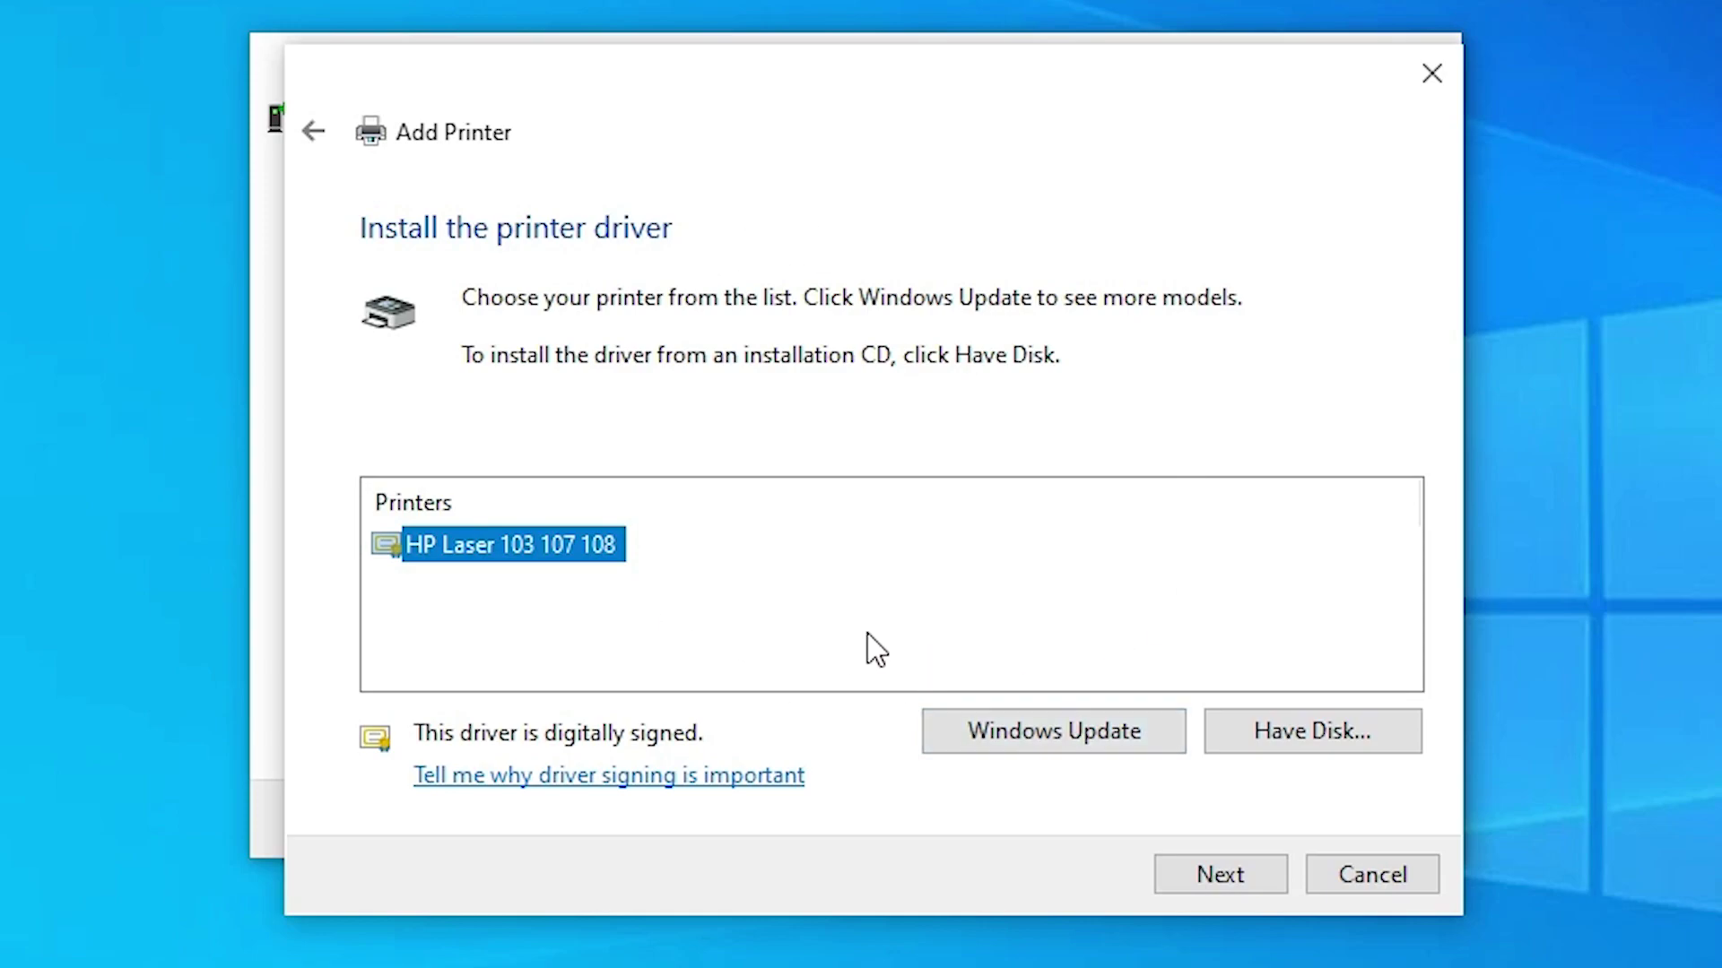
click(1186, 875)
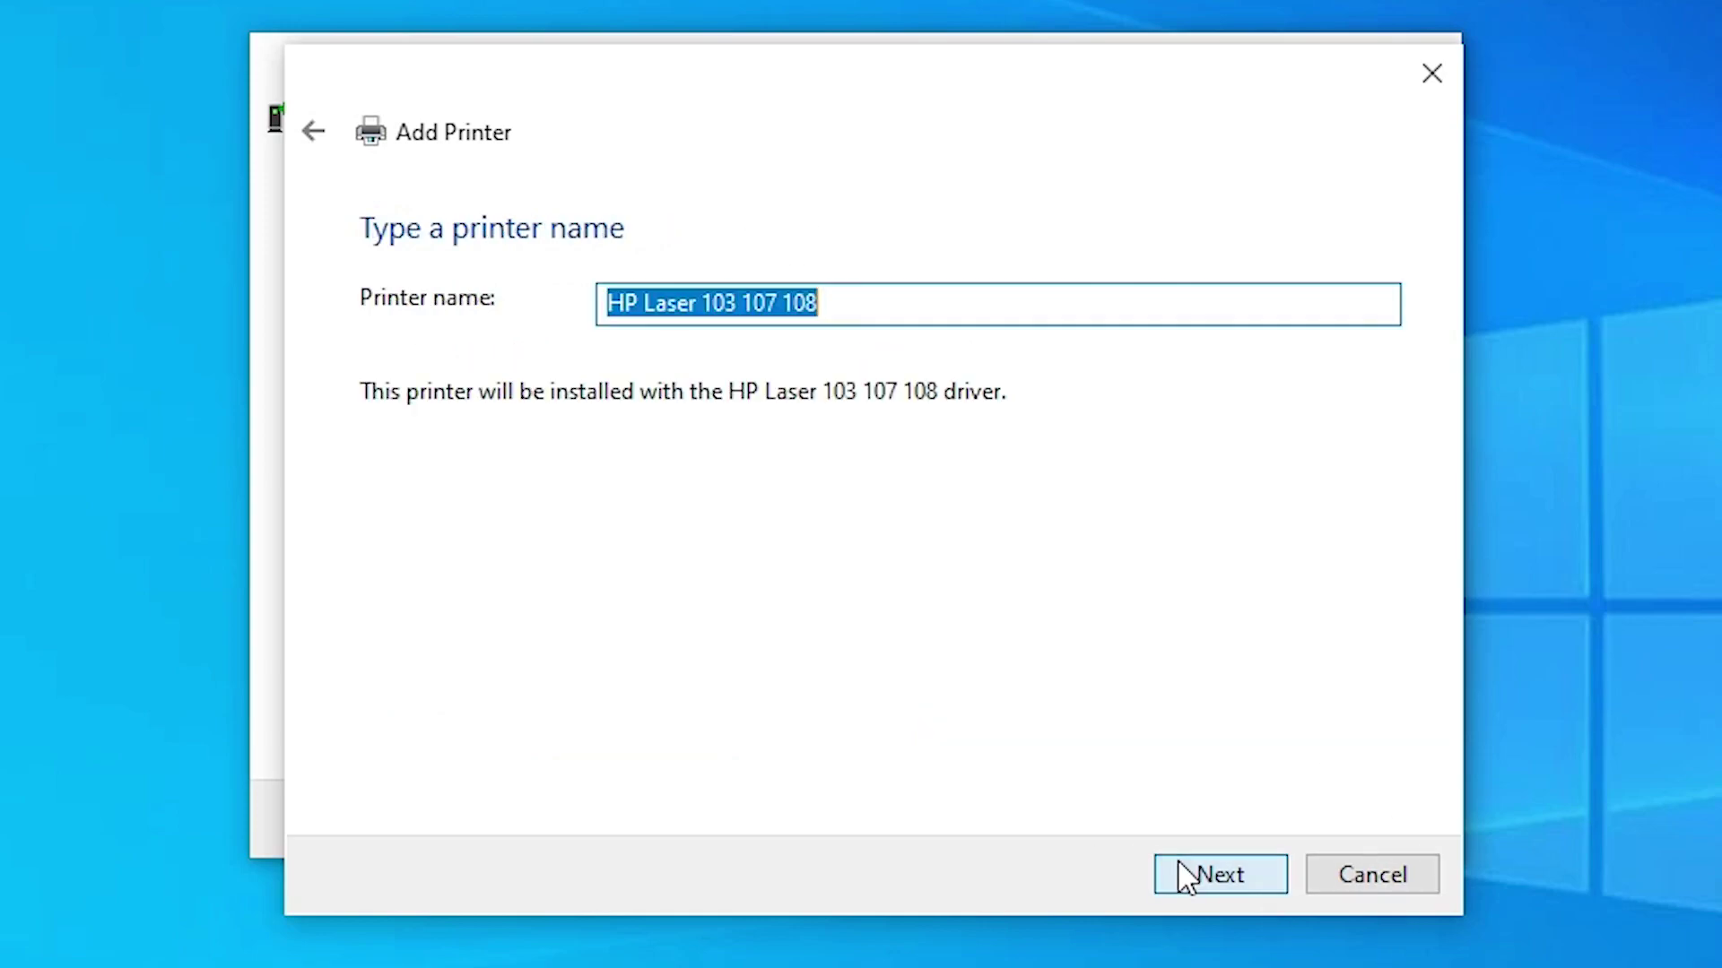
click(819, 305)
drag(744, 303, 849, 315)
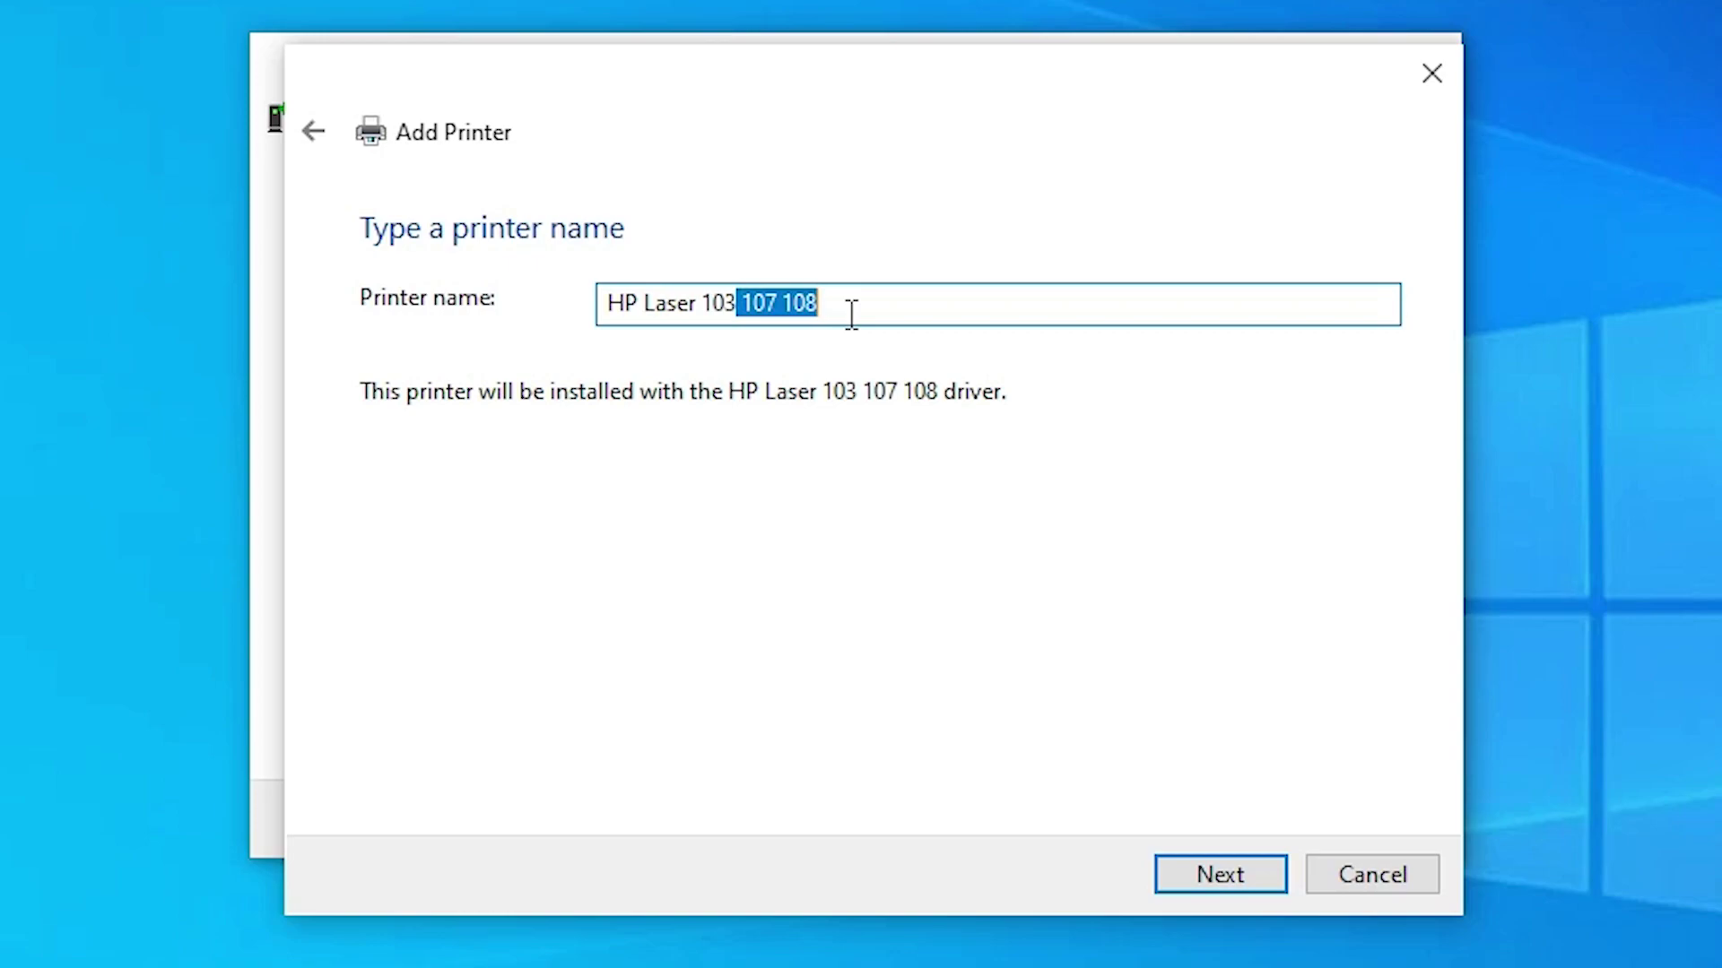
text(1)
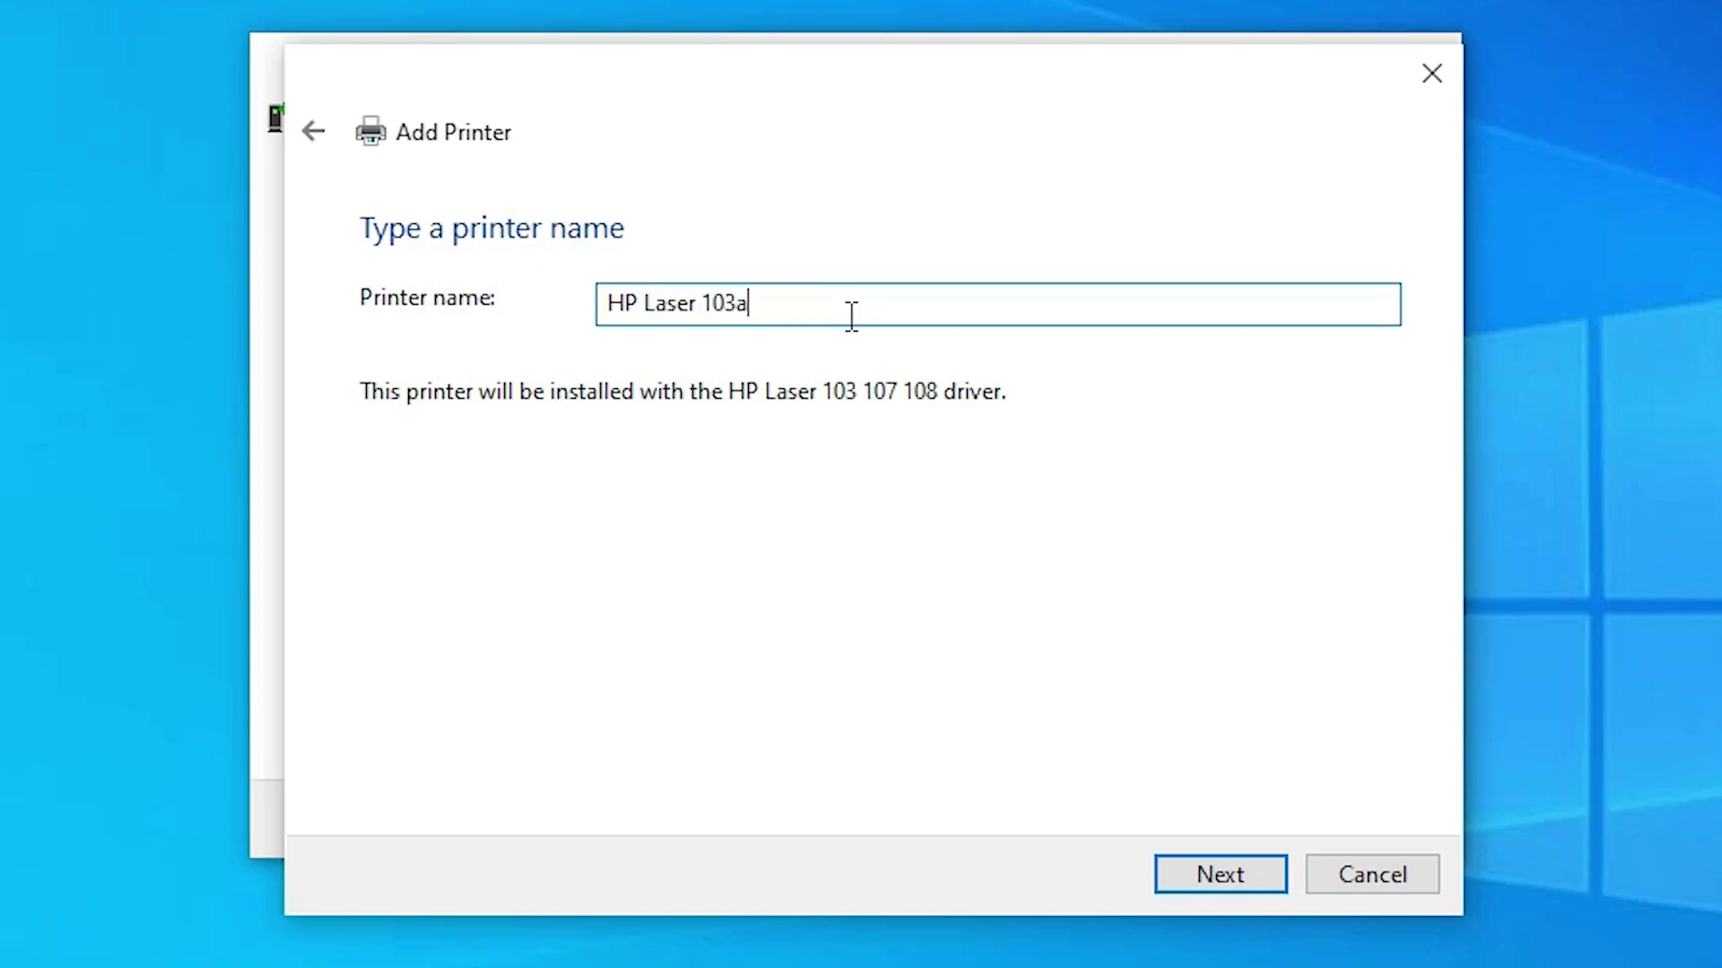
Install the printer, approving the administrator prompt, and finish the wizard.
click(1215, 863)
click(802, 740)
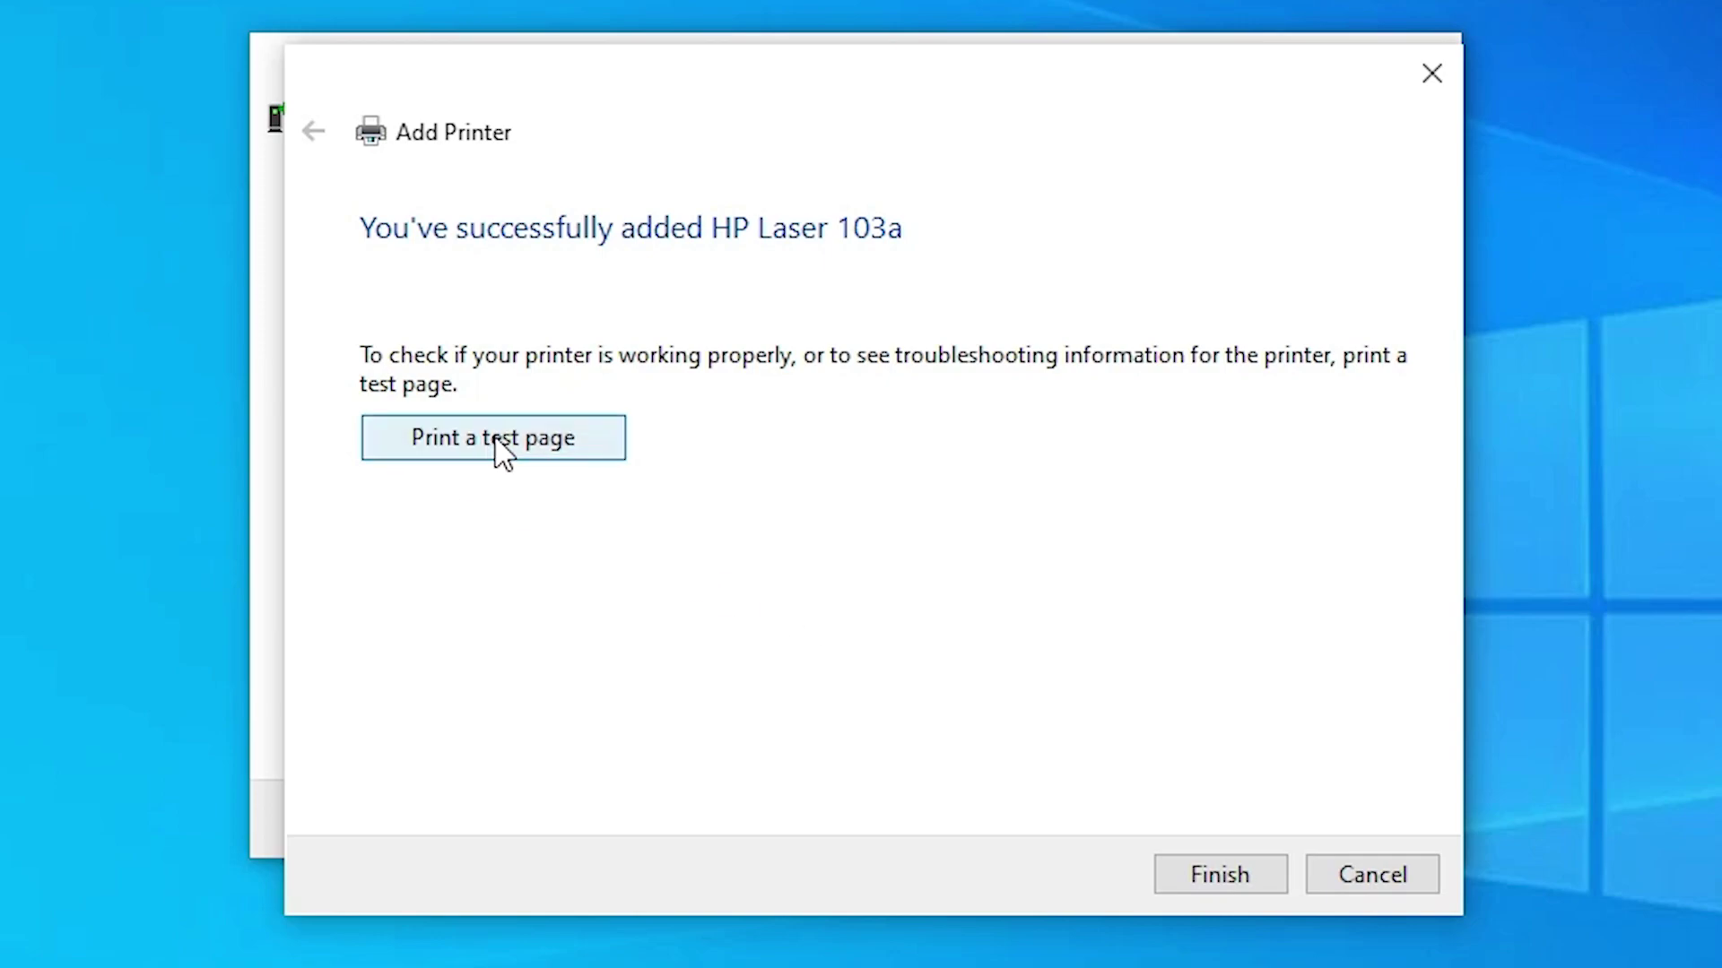
click(1197, 879)
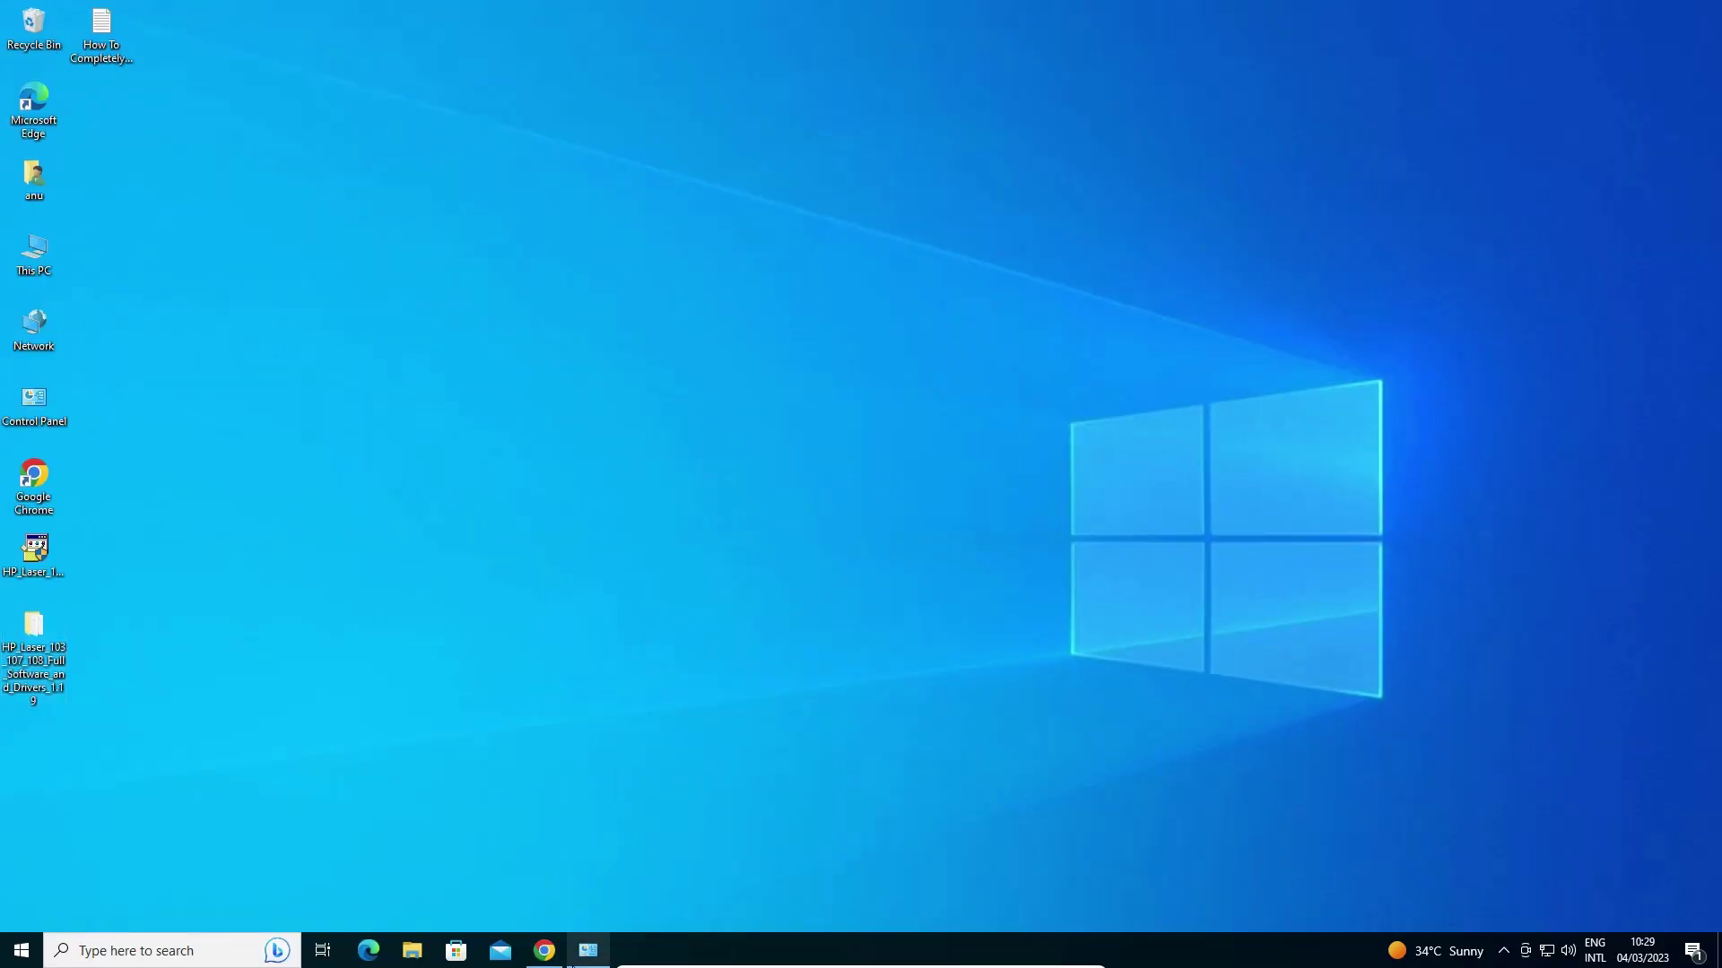
Restore Devices and Printers to confirm HP Laser 103a is listed with 0 documents in queue.
click(575, 962)
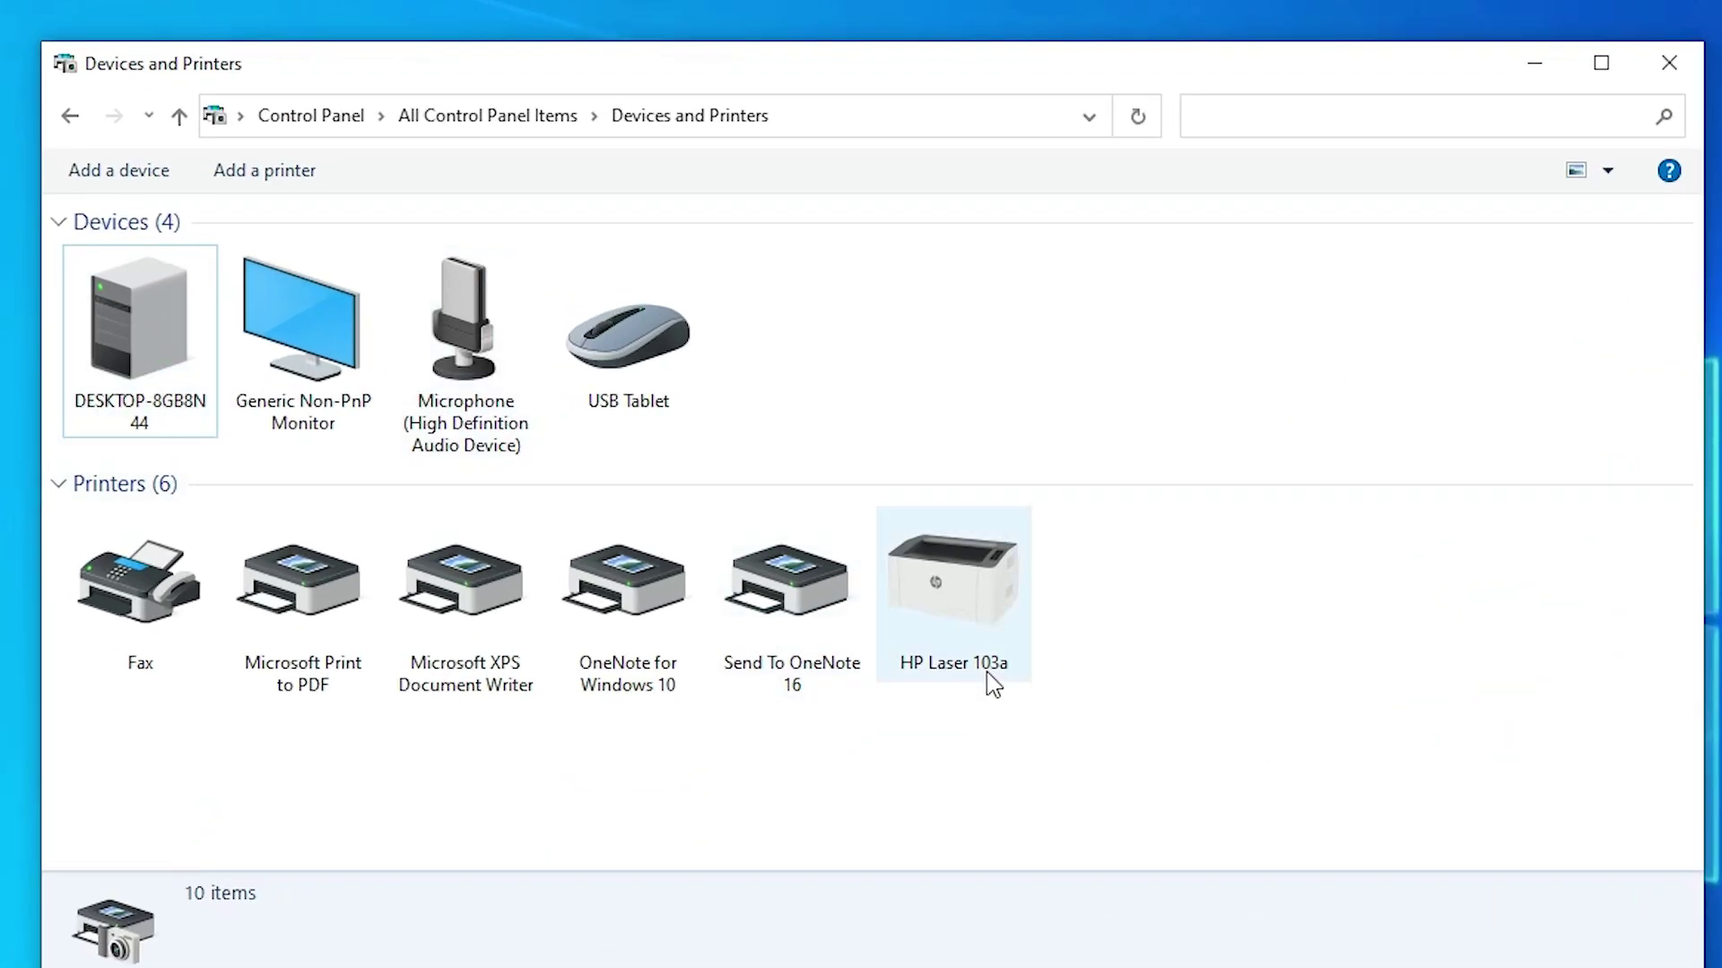
mouse_move(993, 685)
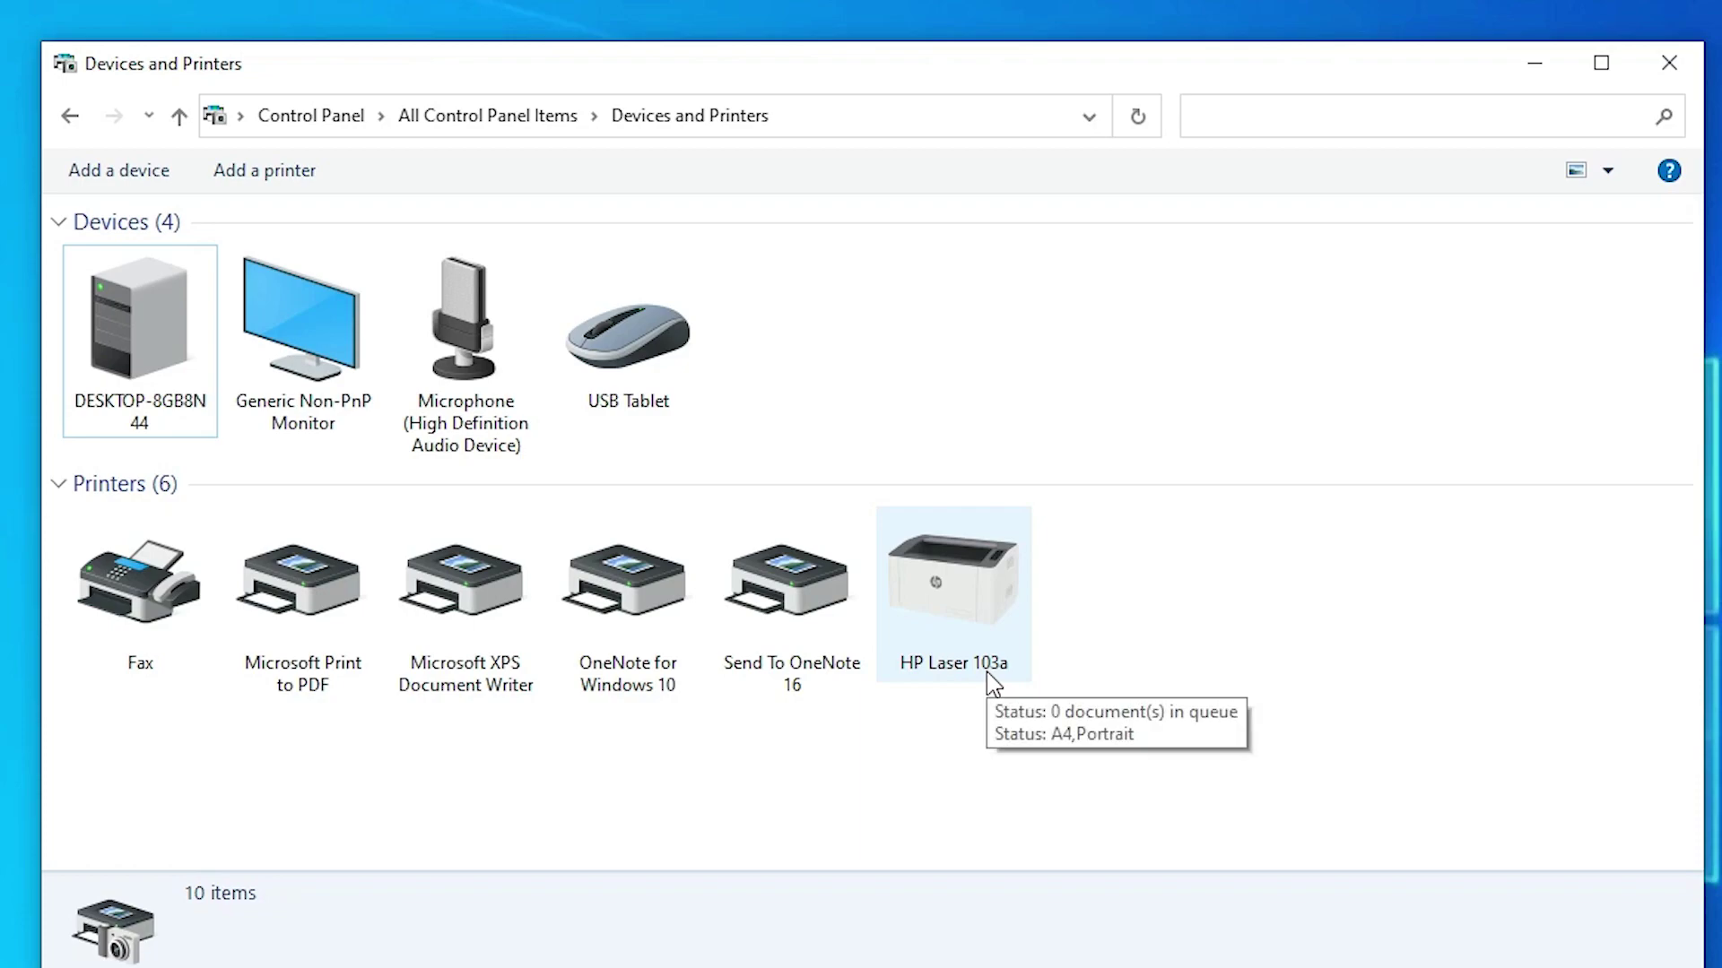